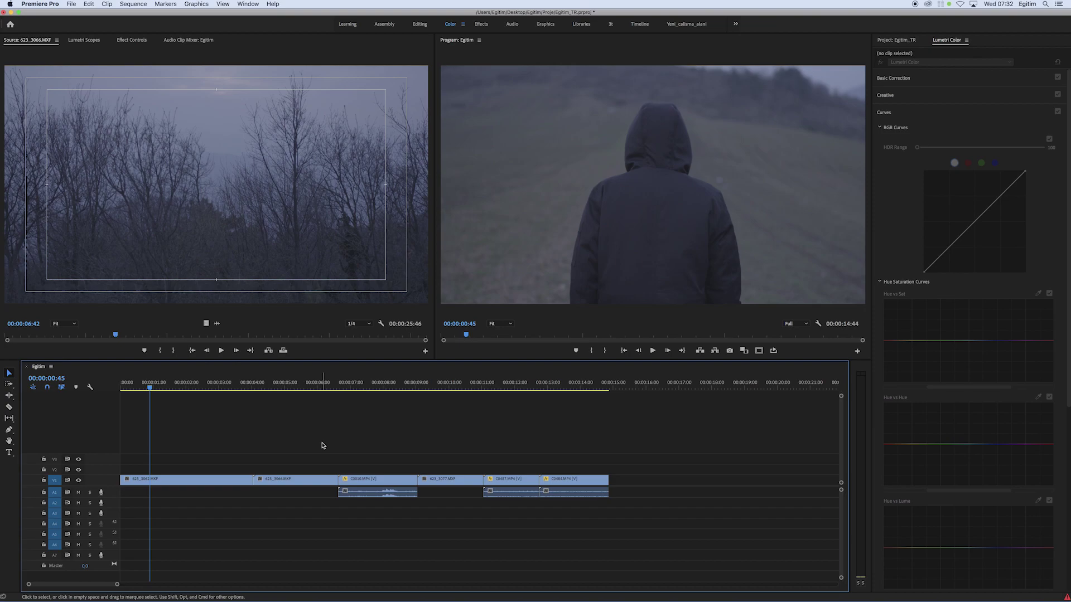
# Preview each timeline clip in turn, then scrub to the snowy lakeside shot at 00:00:12:01.
pyautogui.click(202, 386)
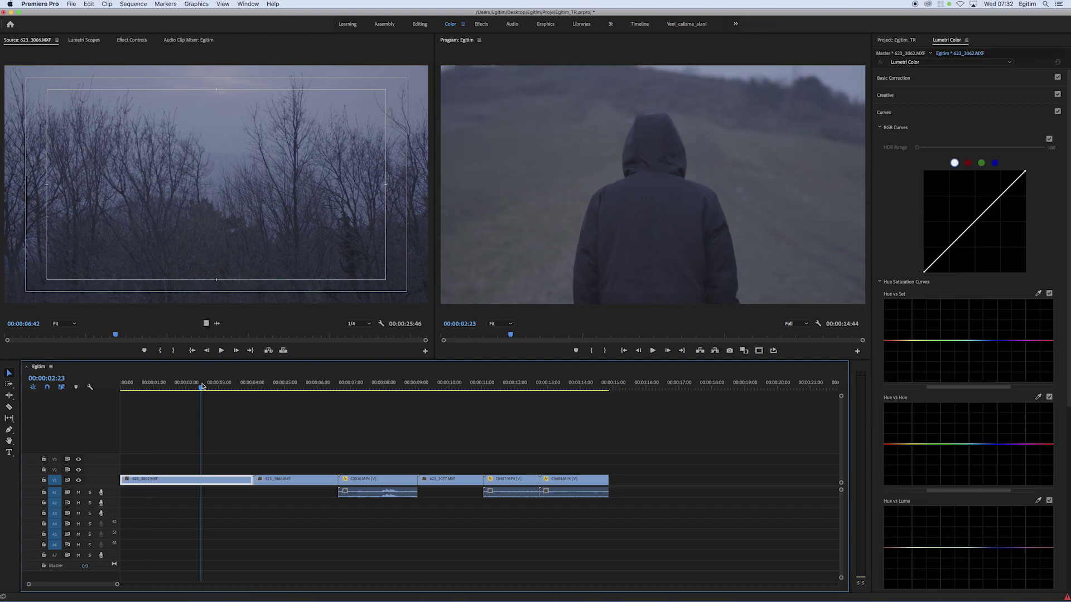
pyautogui.click(262, 384)
pyautogui.click(301, 379)
pyautogui.click(361, 381)
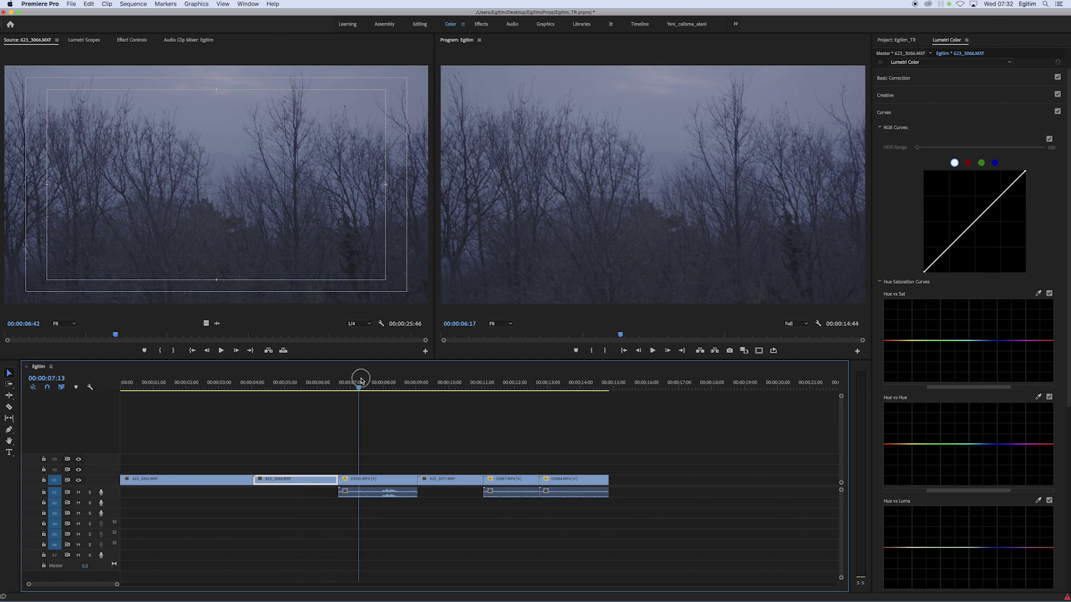
pyautogui.click(453, 383)
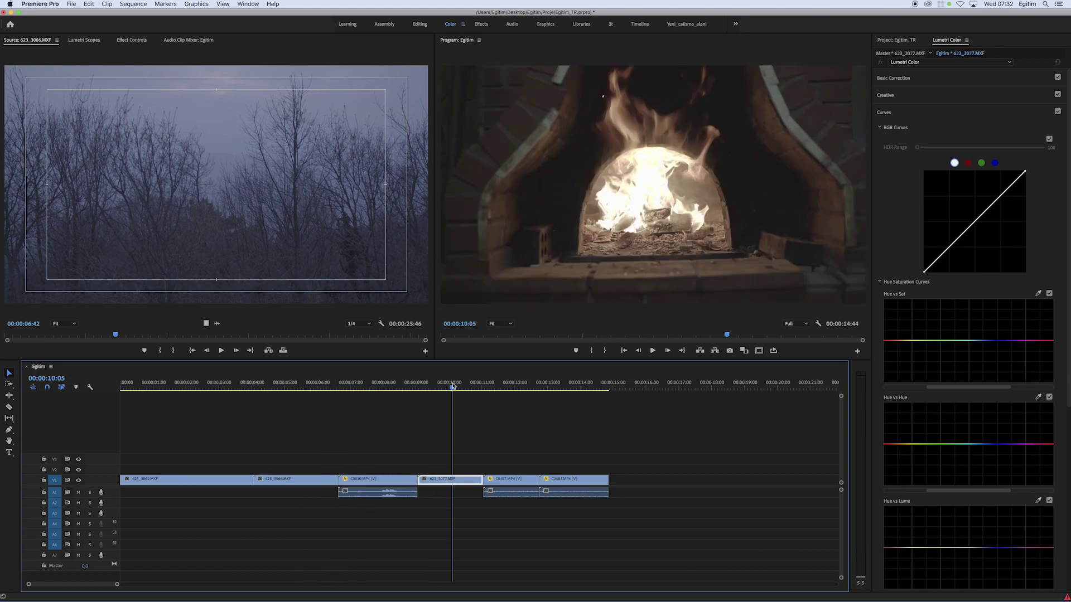
pyautogui.moveTo(453, 385); pyautogui.dragTo(516, 388)
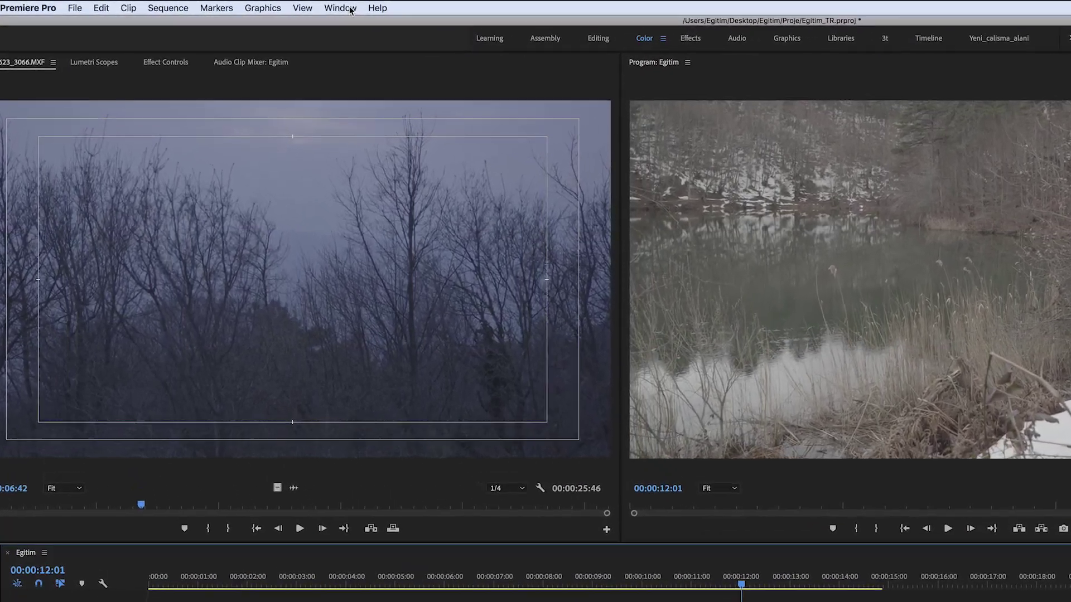
# Switch to the Color workspace and lower the timeline so the monitors are taller.
pyautogui.click(247, 4)
pyautogui.moveTo(251, 16)
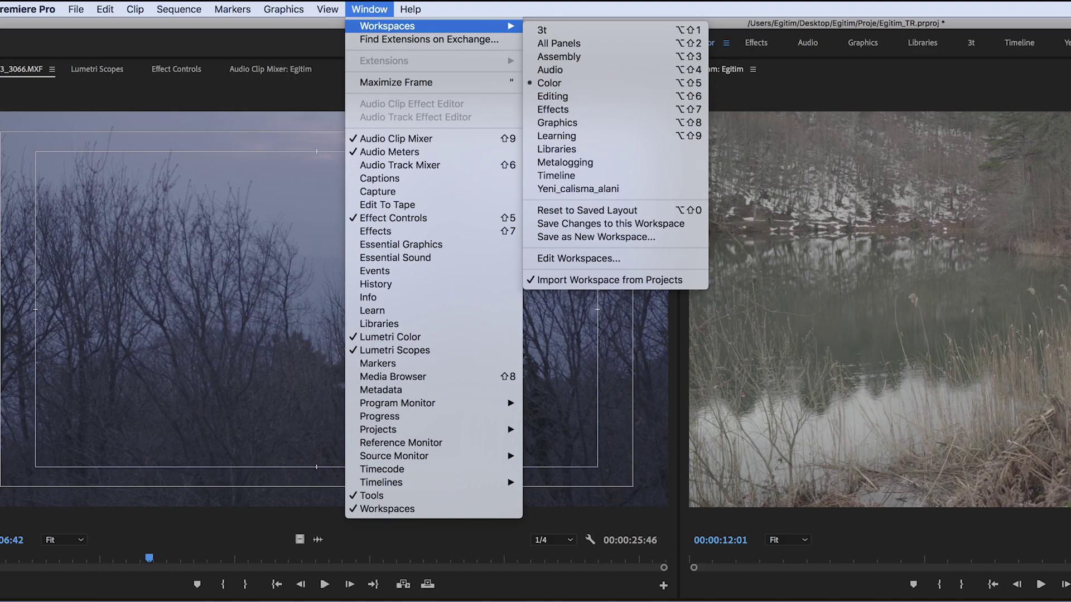
pyautogui.click(556, 83)
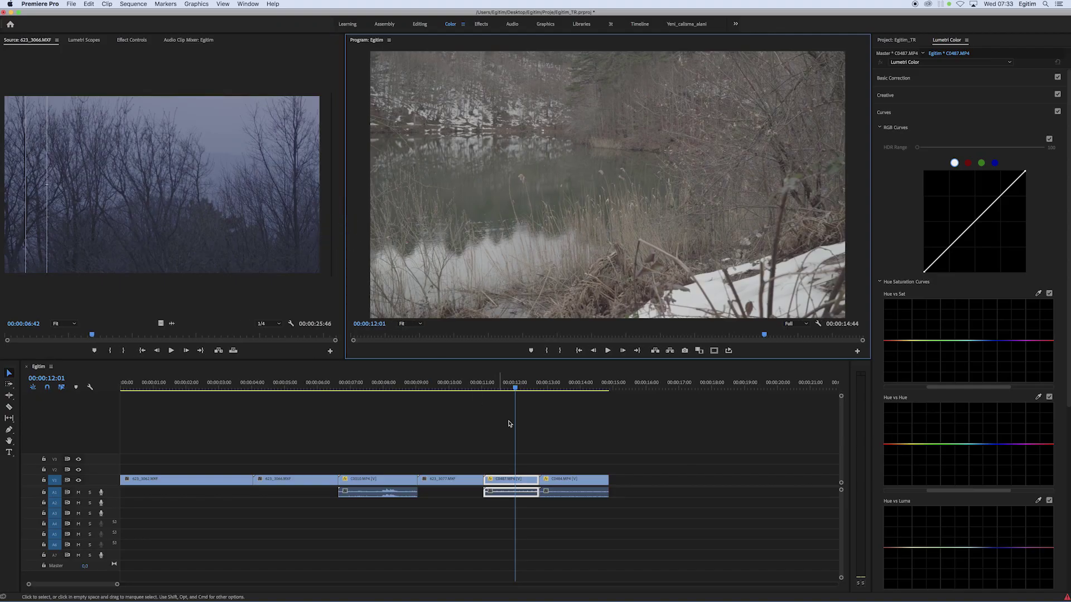
pyautogui.moveTo(516, 363); pyautogui.dragTo(516, 399)
# Open the Lumetri Scopes display options and dismiss them without changes.
pyautogui.click(478, 467)
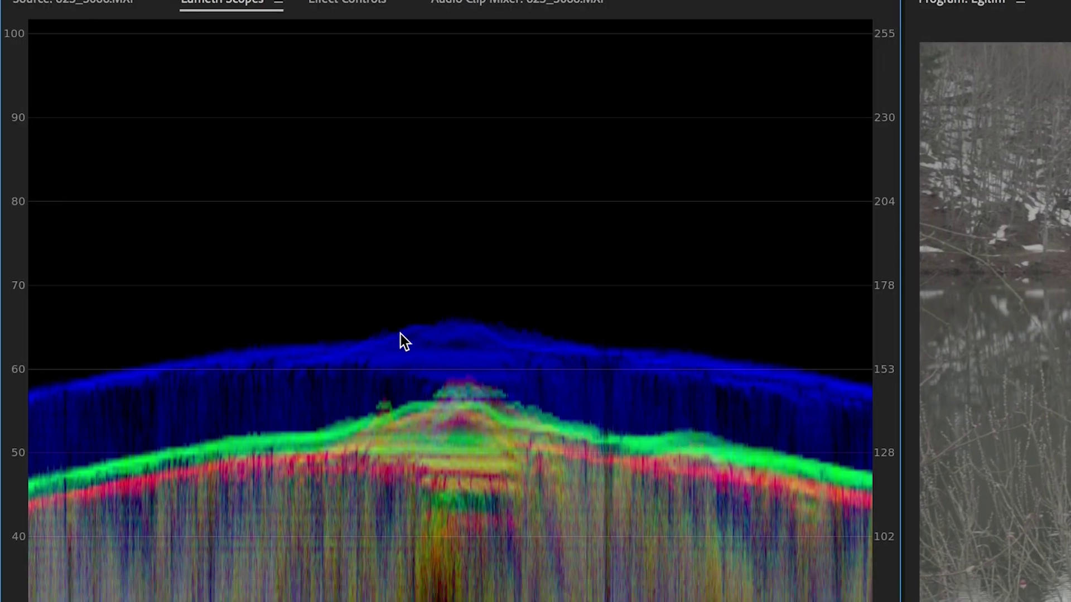
pyautogui.rightClick(400, 334)
pyautogui.moveTo(498, 472)
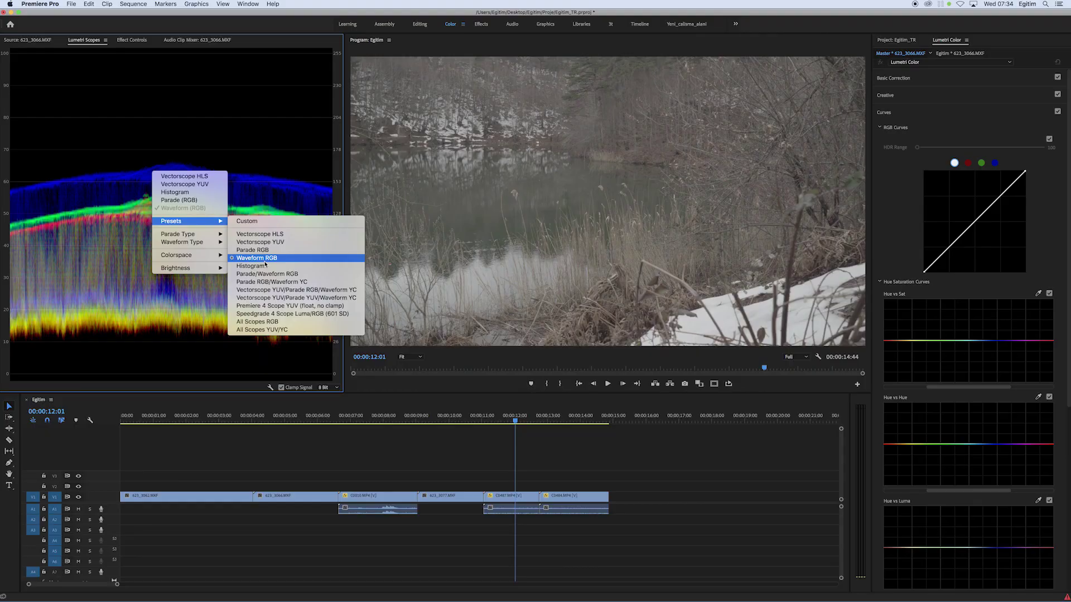
pyautogui.click(275, 164)
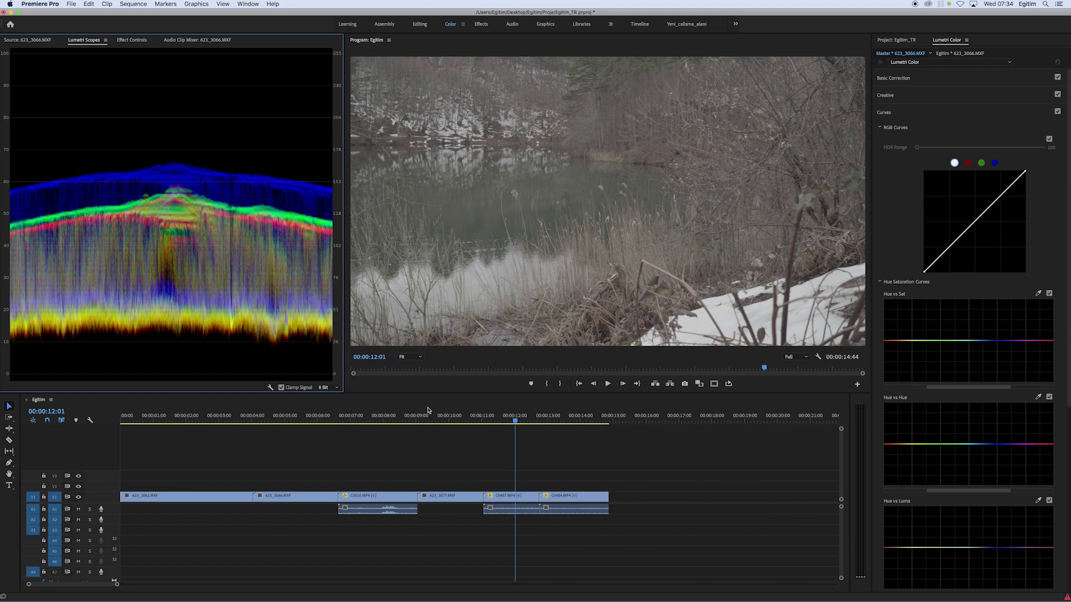
# Zoom the timeline to fit the whole sequence and bring up the project bin.
pyautogui.click(563, 477)
pyautogui.press('=')
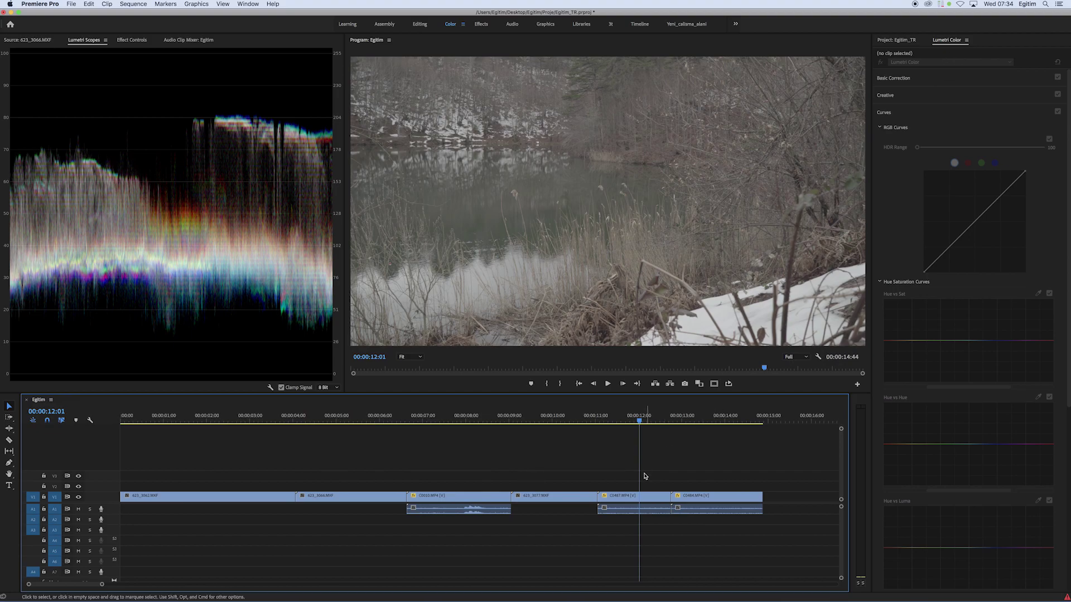
pyautogui.hotkey('shift', '1')
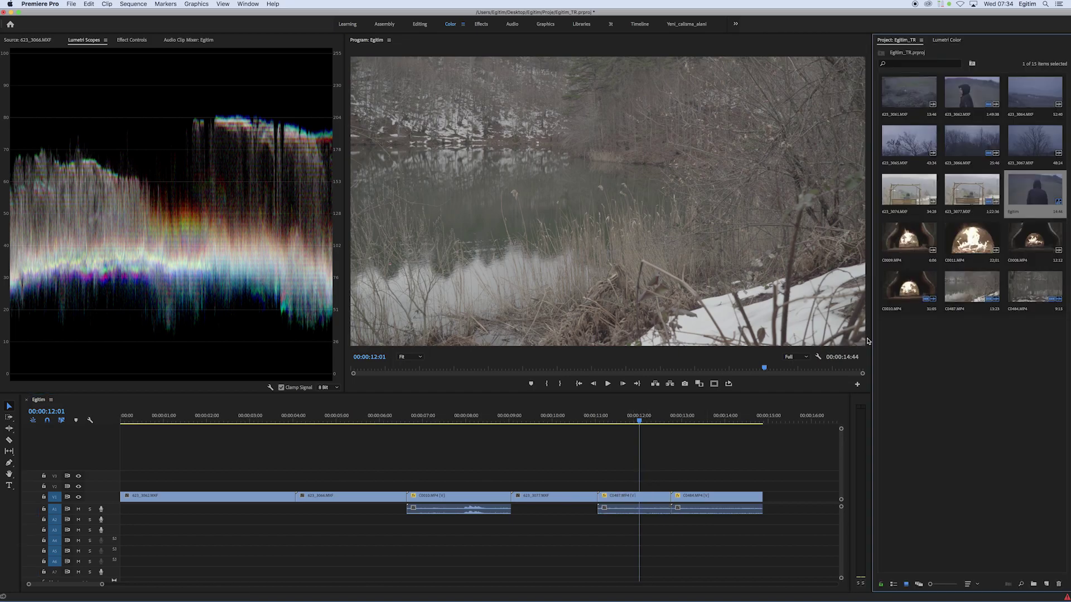
# Create a 1920×1080 adjustment layer and lay it above the clips to the sequence end.
pyautogui.click(921, 371)
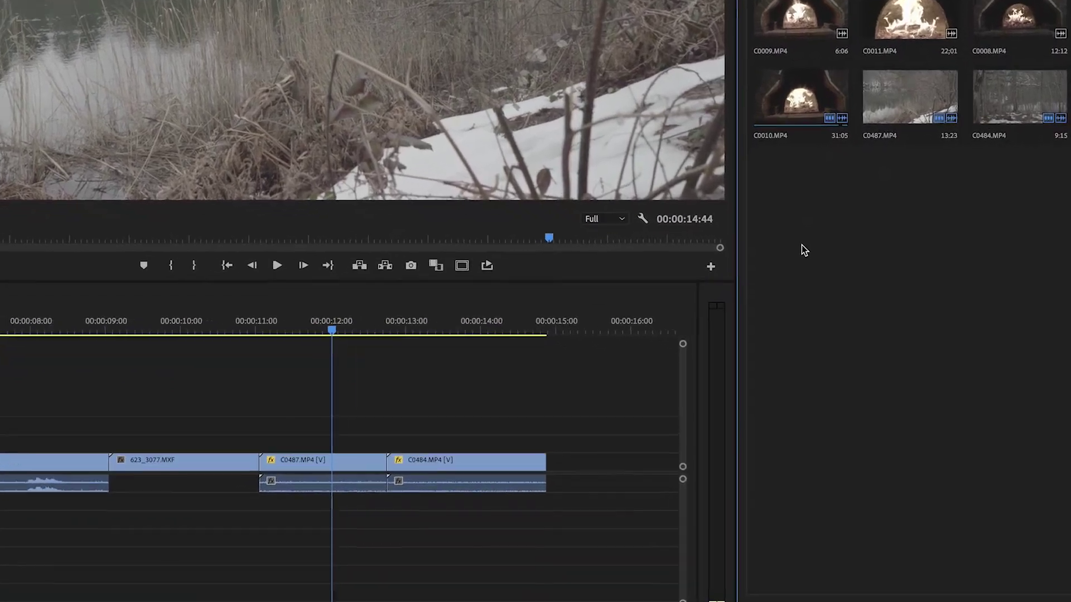
pyautogui.click(905, 371)
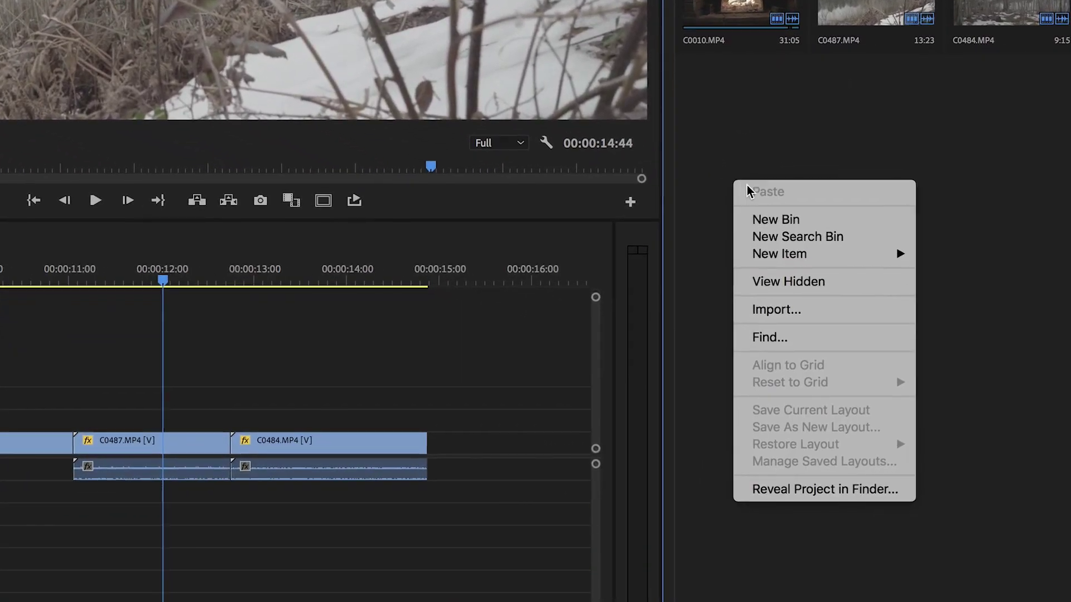
pyautogui.moveTo(797, 249)
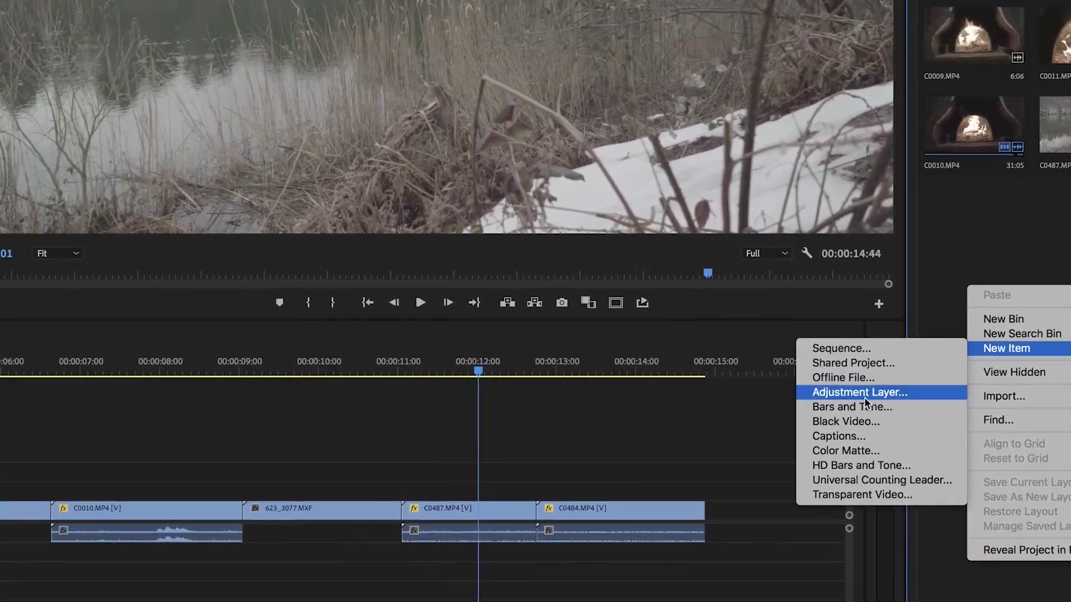
pyautogui.click(864, 393)
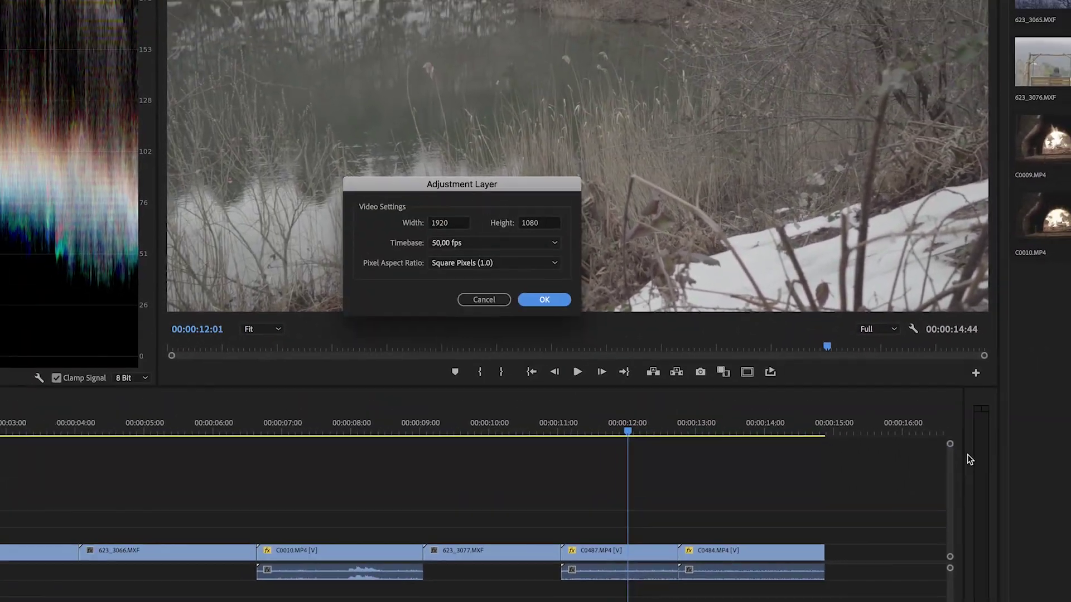
pyautogui.click(543, 299)
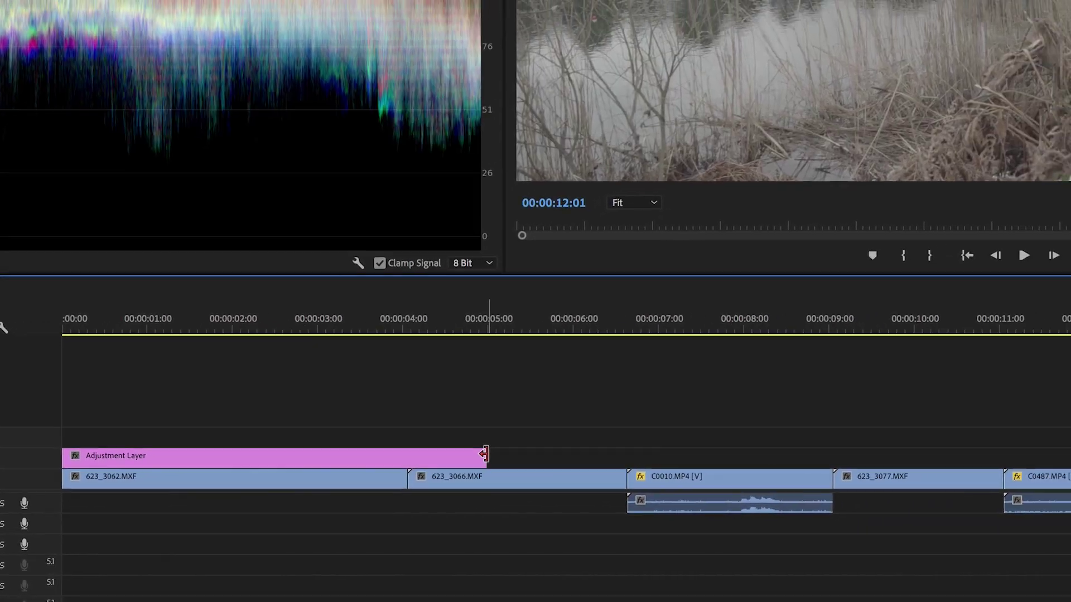
pyautogui.moveTo(366, 469); pyautogui.dragTo(1023, 470)
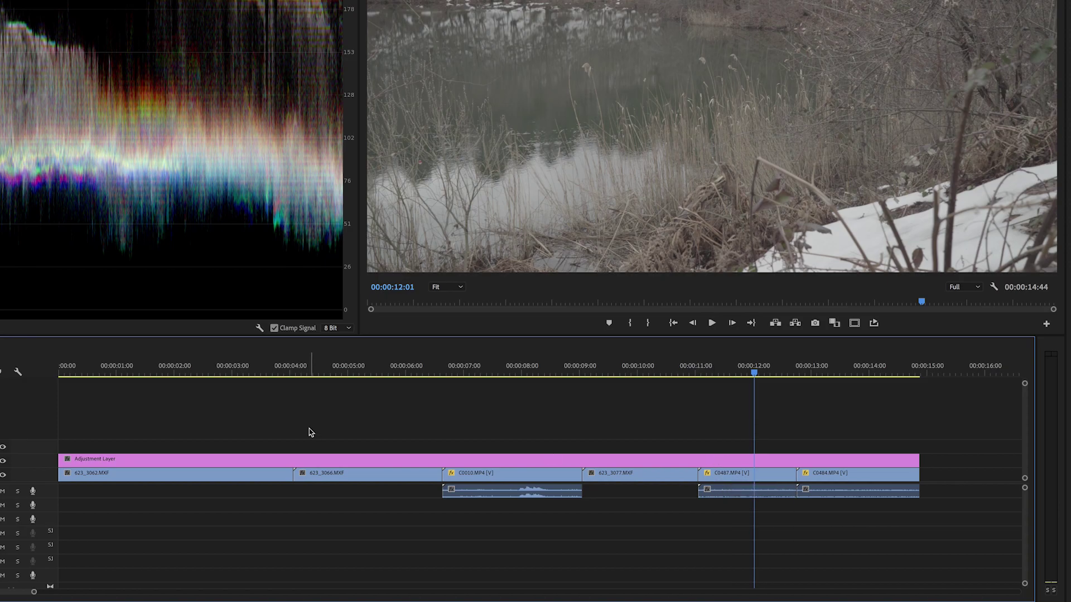
# Cut the adjustment layer with the Razor tool at the 4-second mark.
pyautogui.click(168, 370)
pyautogui.click(194, 363)
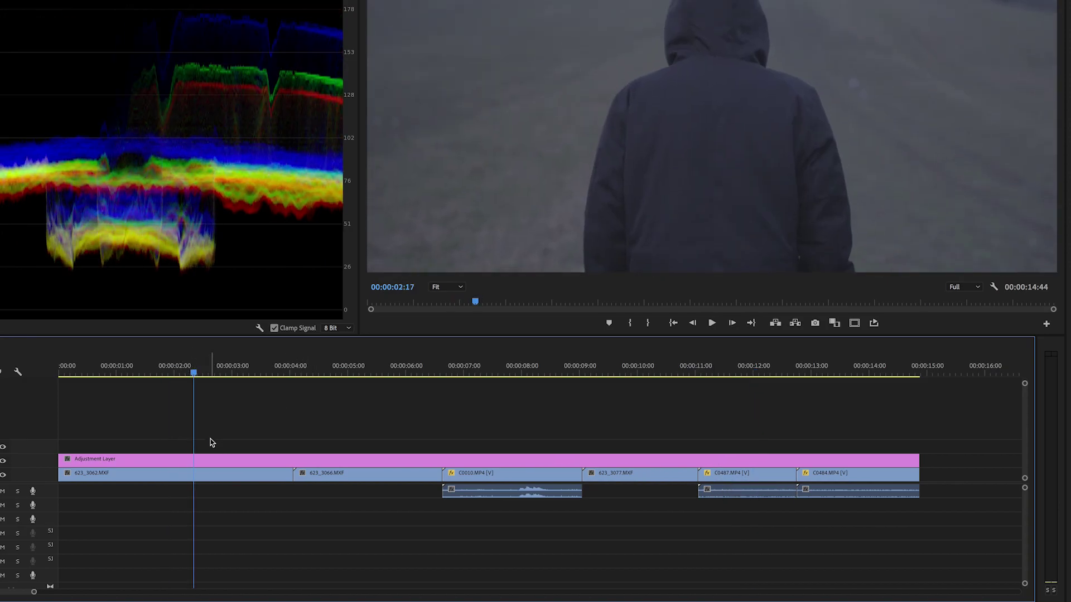
pyautogui.click(216, 457)
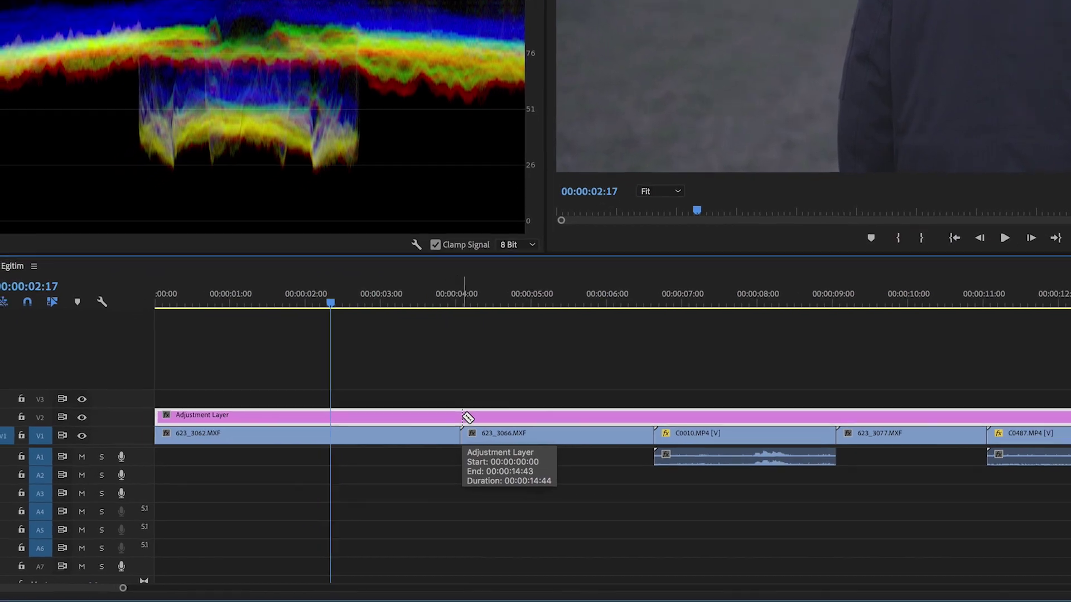
pyautogui.press('c')
pyautogui.click(568, 400)
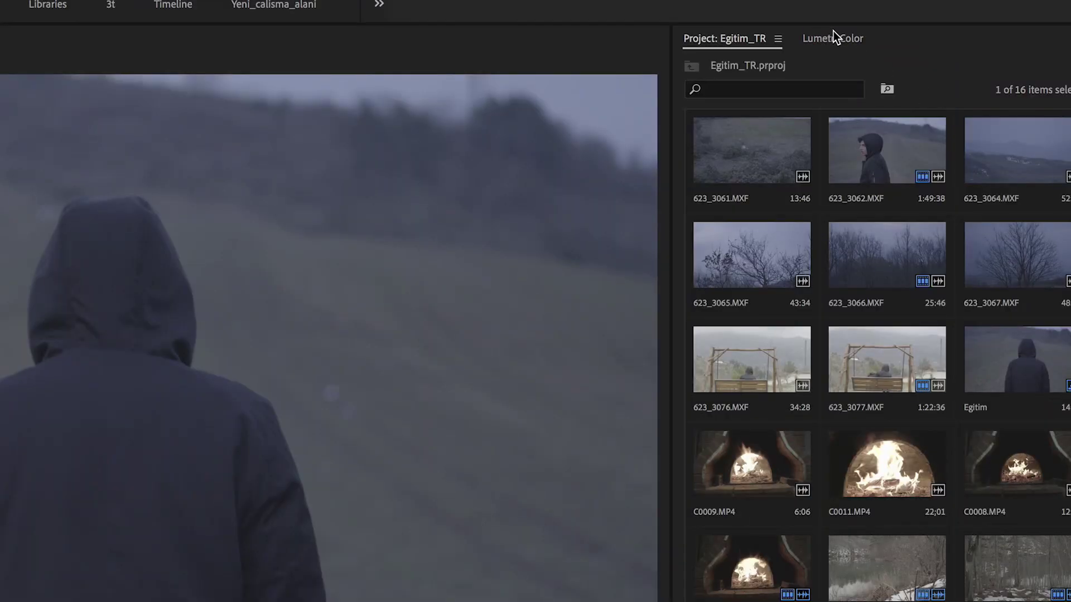
# Show Lumetri Color's Basic Correction controls and select the first adjustment-layer piece.
pyautogui.click(833, 37)
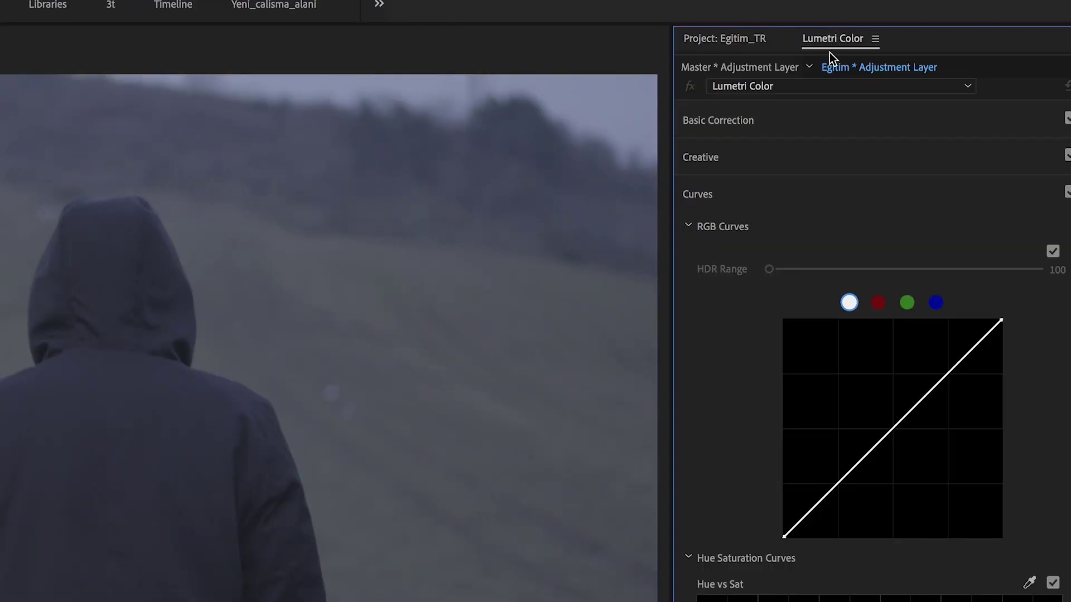
pyautogui.click(736, 124)
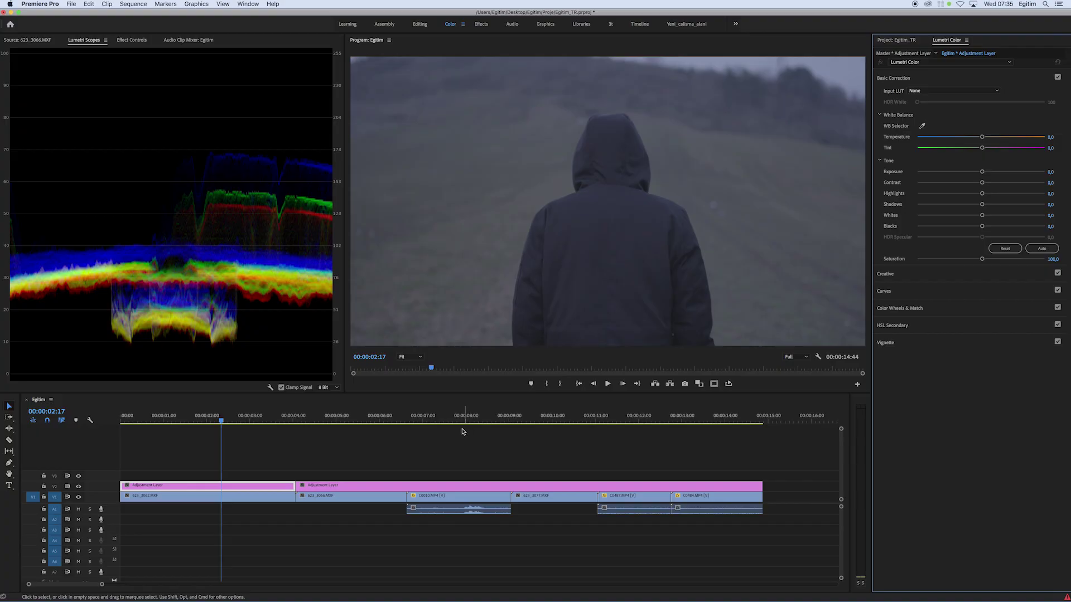
pyautogui.click(441, 447)
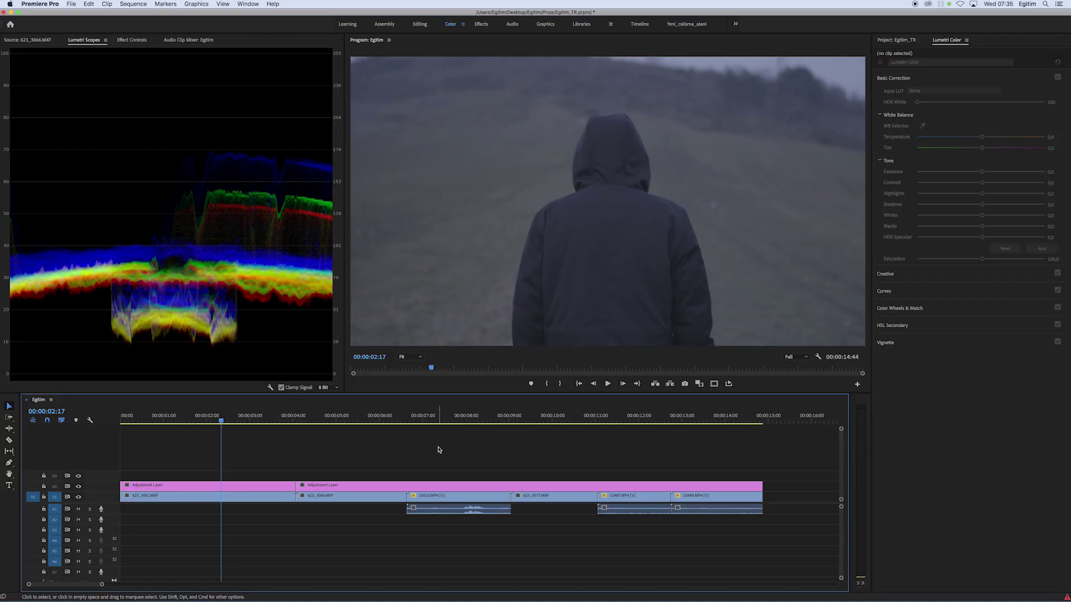
pyautogui.click(268, 485)
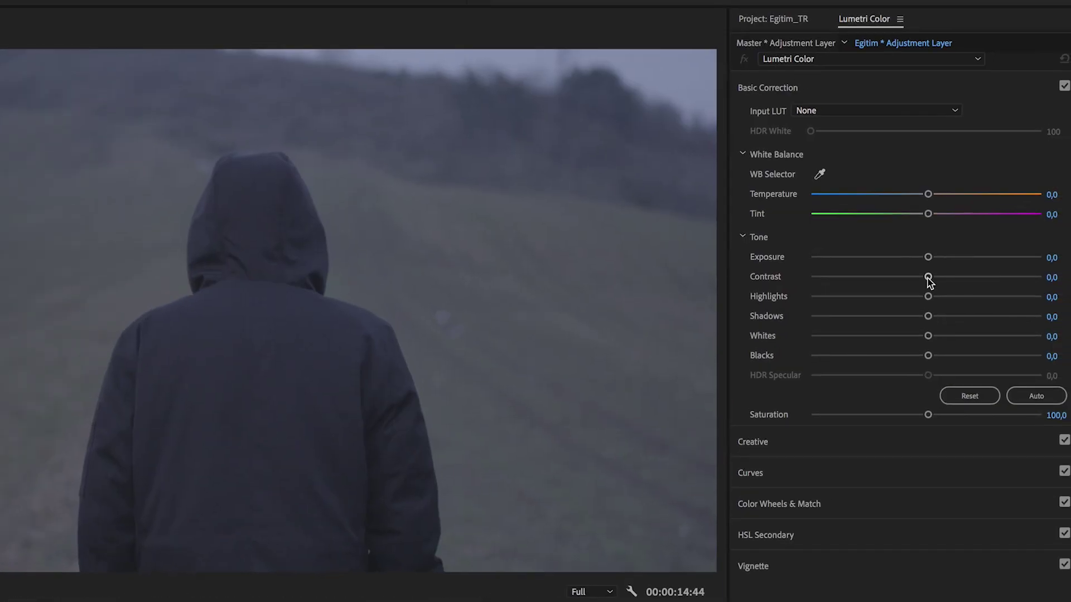
# Grade the first piece: Contrast 59.3, Blacks −32.5, Temperature −23.9, Saturation 110, Shadows −8.9.
pyautogui.moveTo(928, 277); pyautogui.dragTo(995, 277)
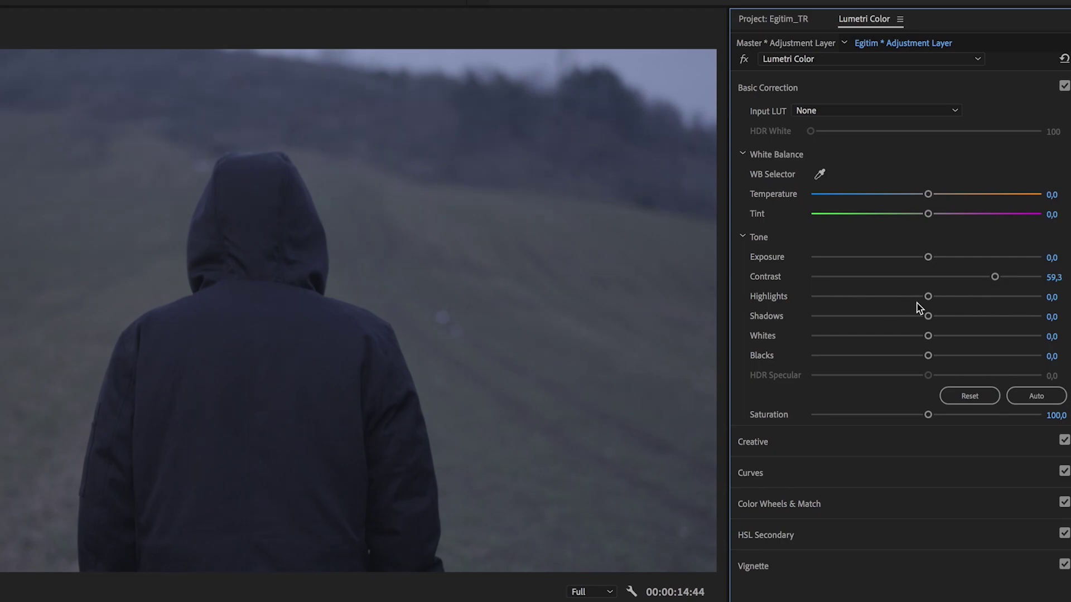
pyautogui.moveTo(928, 355); pyautogui.dragTo(888, 356)
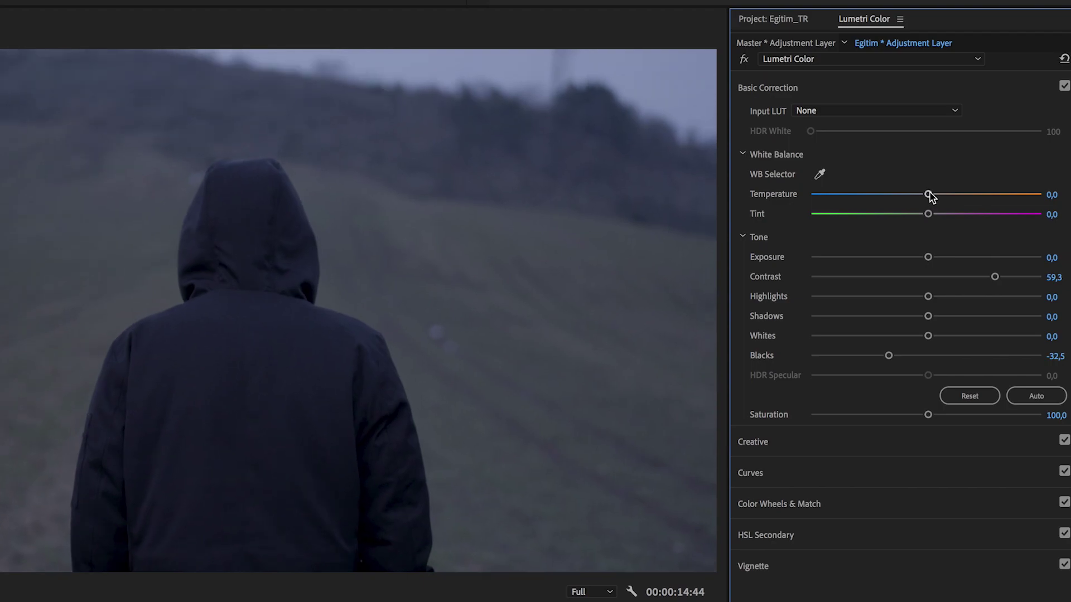
pyautogui.moveTo(927, 194); pyautogui.dragTo(898, 194)
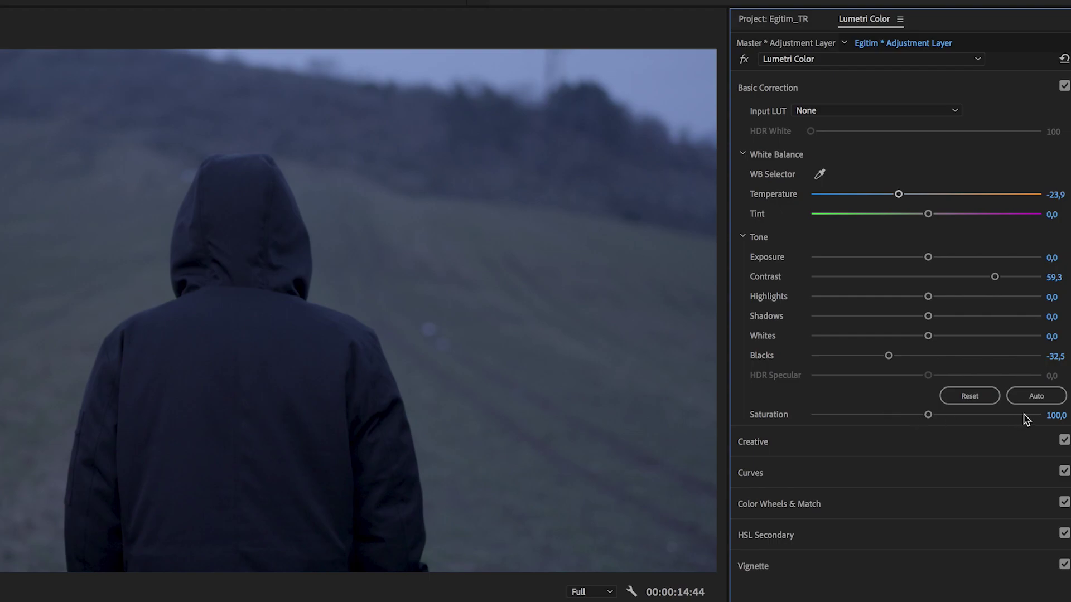
pyautogui.click(1056, 415)
pyautogui.write('110')
pyautogui.press('Return')
pyautogui.moveTo(928, 316); pyautogui.dragTo(889, 297)
# Add three points to the RGB master curve, pulling the lower tones down.
pyautogui.click(778, 88)
pyautogui.click(750, 150)
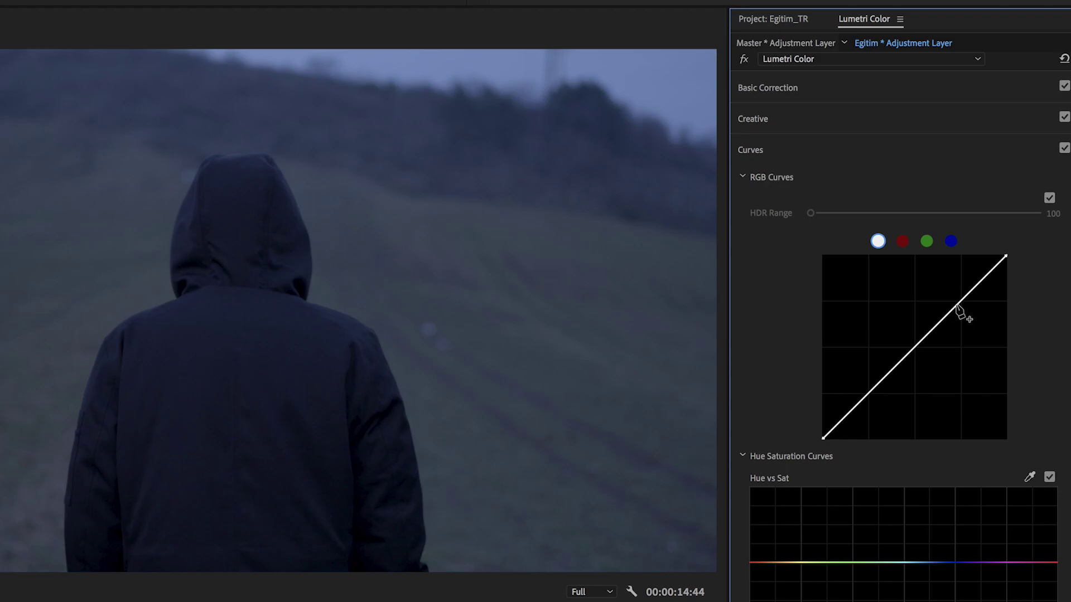
pyautogui.moveTo(873, 391)
pyautogui.mouseDown()
pyautogui.moveTo(874, 401)
pyautogui.moveTo(862, 393)
pyautogui.moveTo(875, 400)
pyautogui.mouseUp()
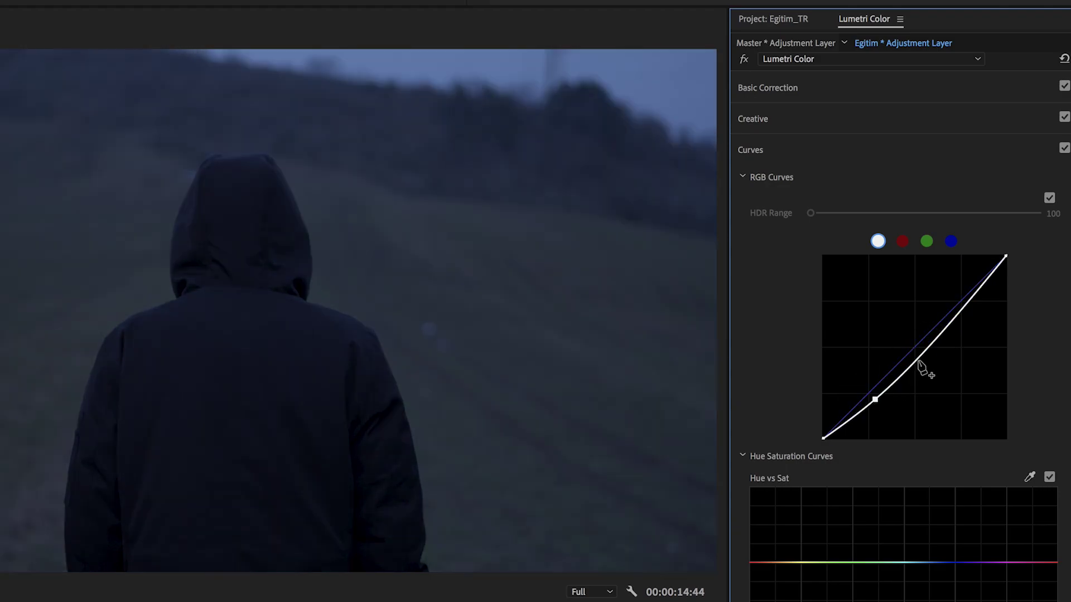
pyautogui.moveTo(927, 359)
pyautogui.mouseDown()
pyautogui.moveTo(911, 355)
pyautogui.moveTo(919, 367)
pyautogui.mouseUp()
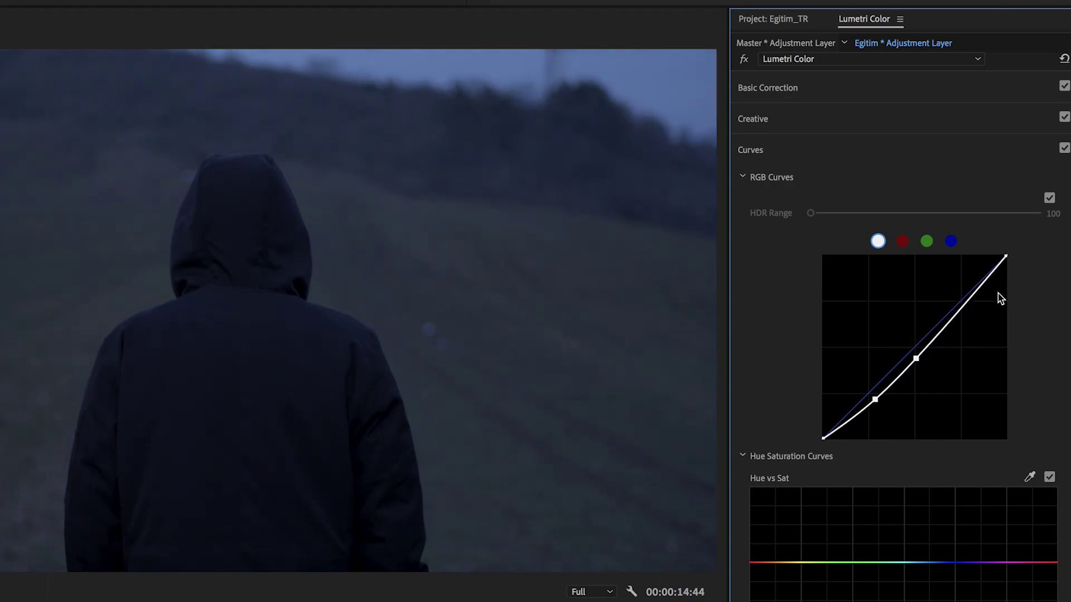
pyautogui.click(963, 308)
pyautogui.moveTo(964, 309)
pyautogui.mouseDown()
pyautogui.moveTo(946, 296)
pyautogui.moveTo(957, 307)
pyautogui.mouseUp()
# Set Creative Sharpen to 28.5 and give the highlights a colour tint.
pyautogui.click(768, 116)
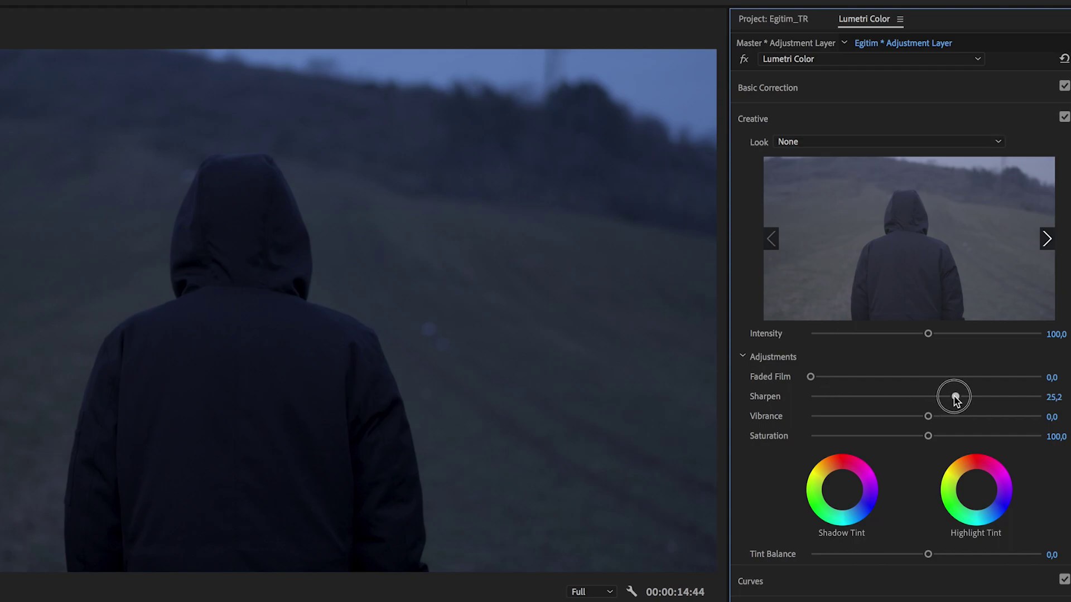
pyautogui.moveTo(955, 398); pyautogui.dragTo(959, 398)
pyautogui.moveTo(948, 492); pyautogui.dragTo(985, 496)
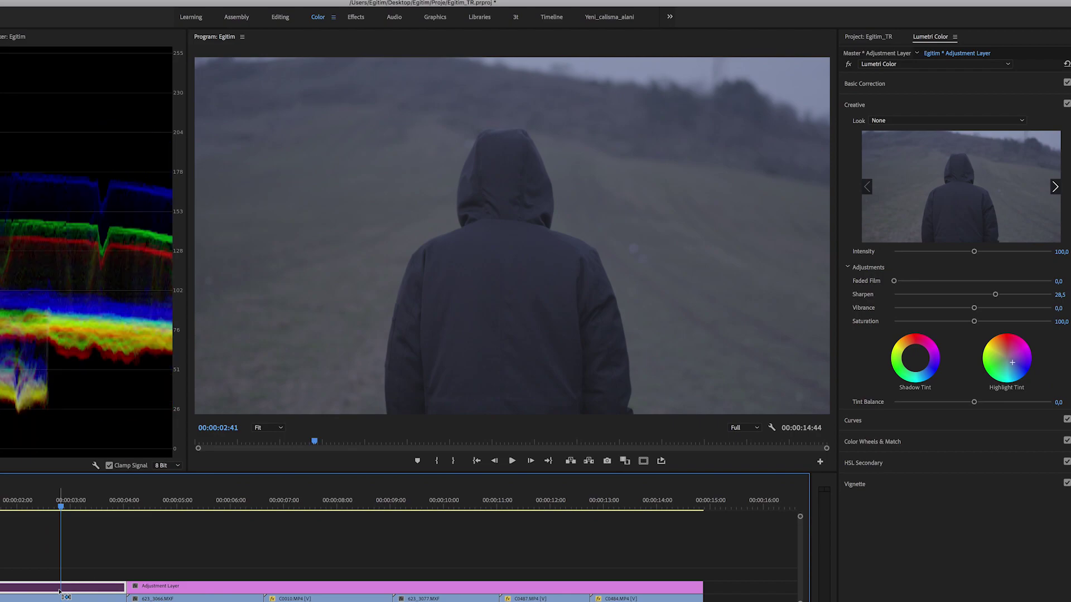
# Enable the first shot's adjustment layer and play through the shot to check the grade.
pyautogui.moveTo(57, 506); pyautogui.dragTo(10, 590)
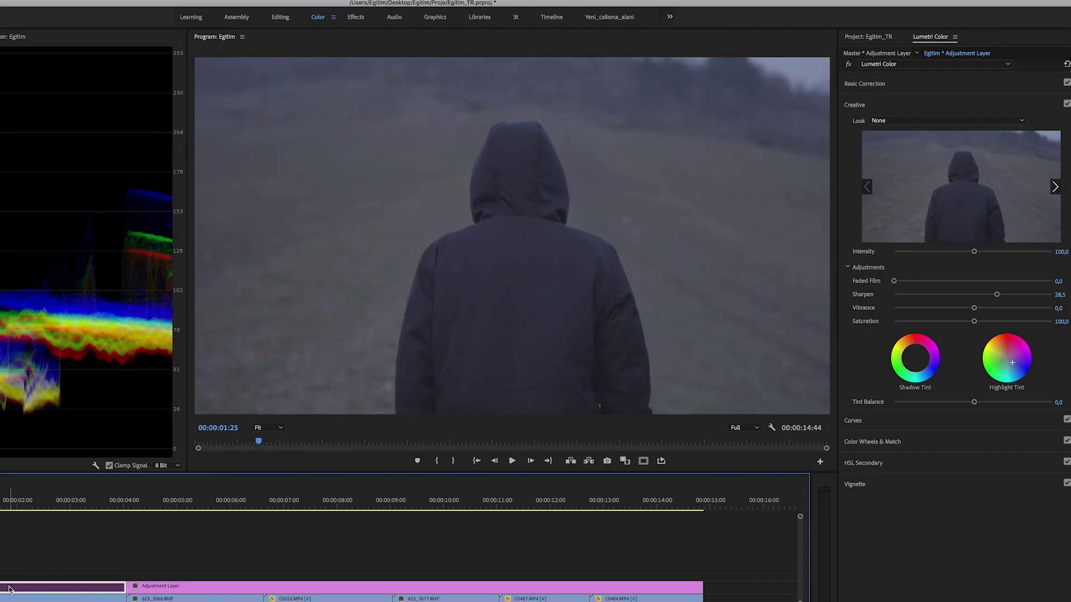
pyautogui.rightClick(10, 590)
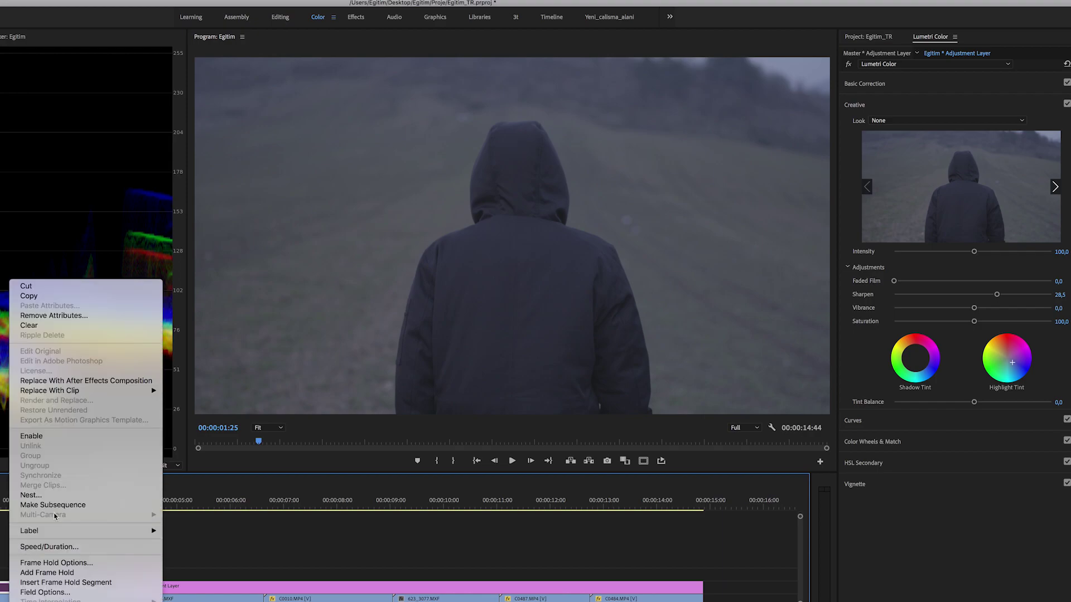
pyautogui.click(33, 436)
pyautogui.press('space')
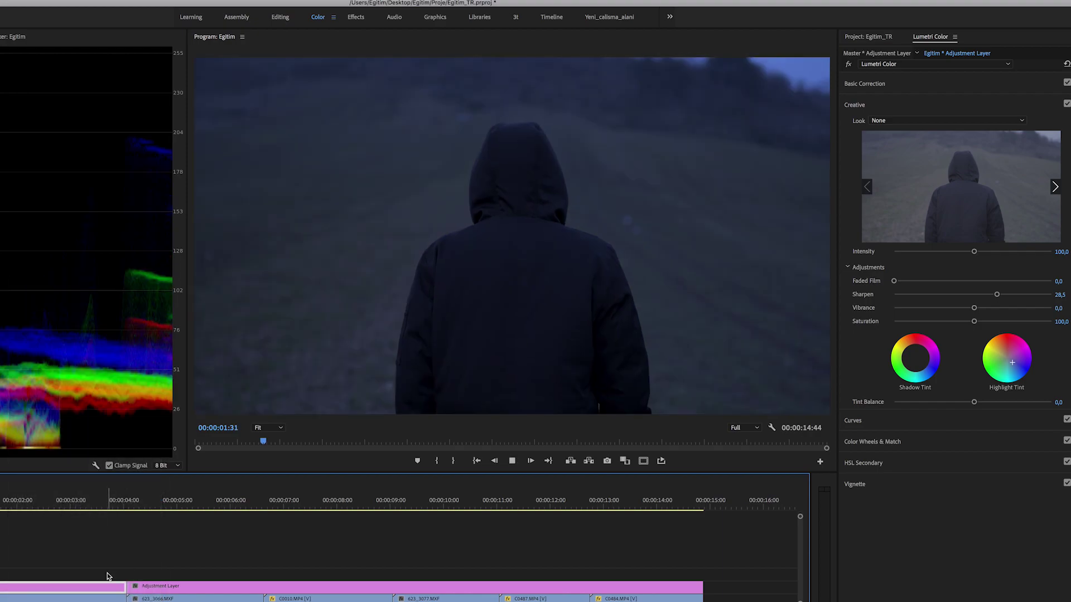
pyautogui.moveTo(48, 496); pyautogui.dragTo(191, 498)
# Delete the extra adjustment layer and stretch one over the trees shot.
pyautogui.click(291, 588)
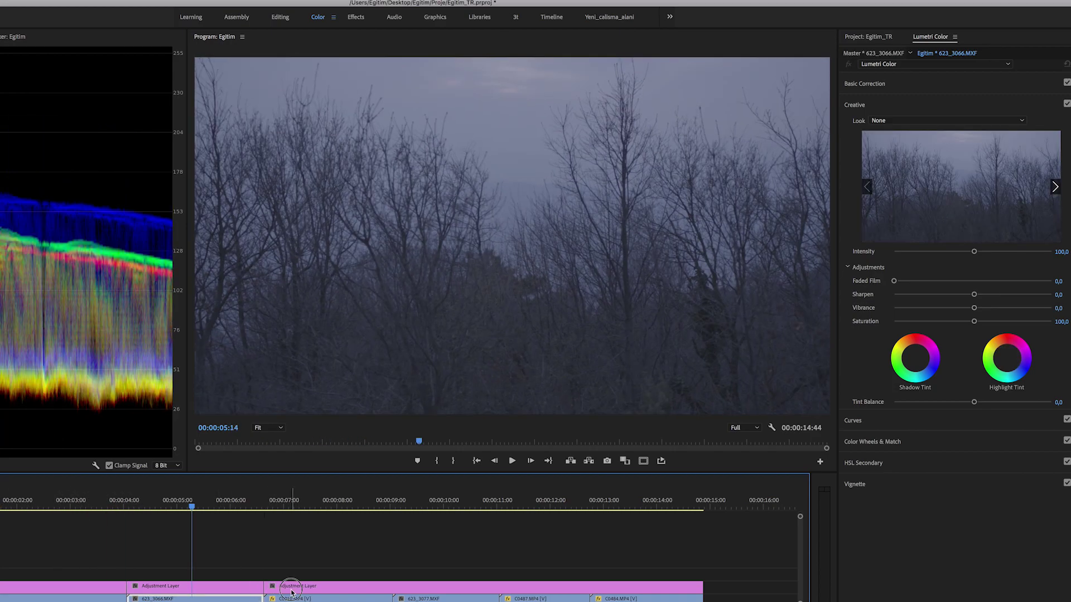
pyautogui.click(167, 585)
pyautogui.press('Delete')
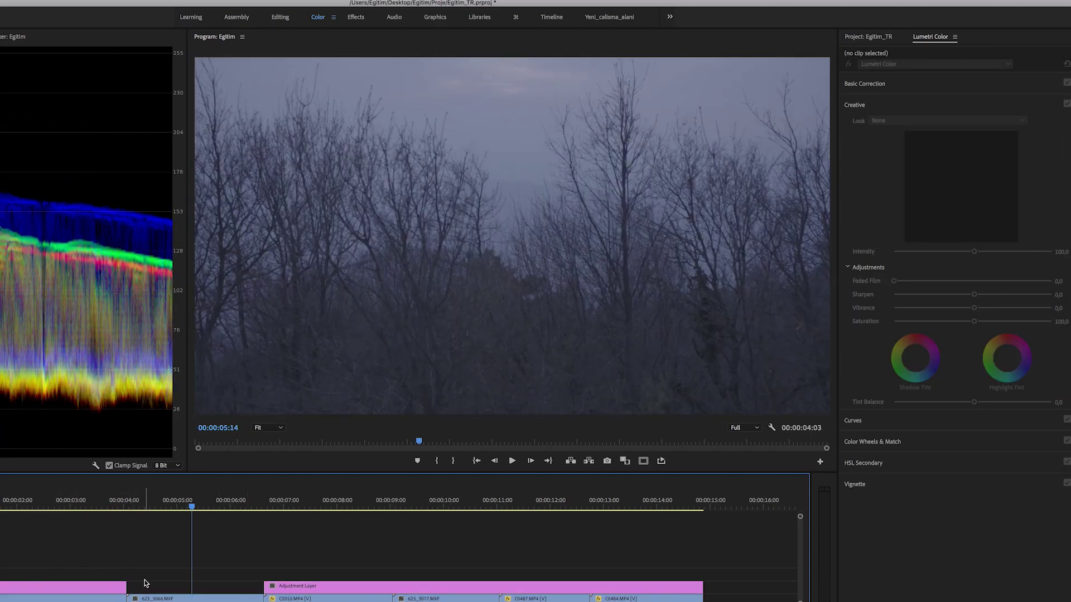
pyautogui.moveTo(128, 586); pyautogui.dragTo(263, 583)
pyautogui.click(234, 585)
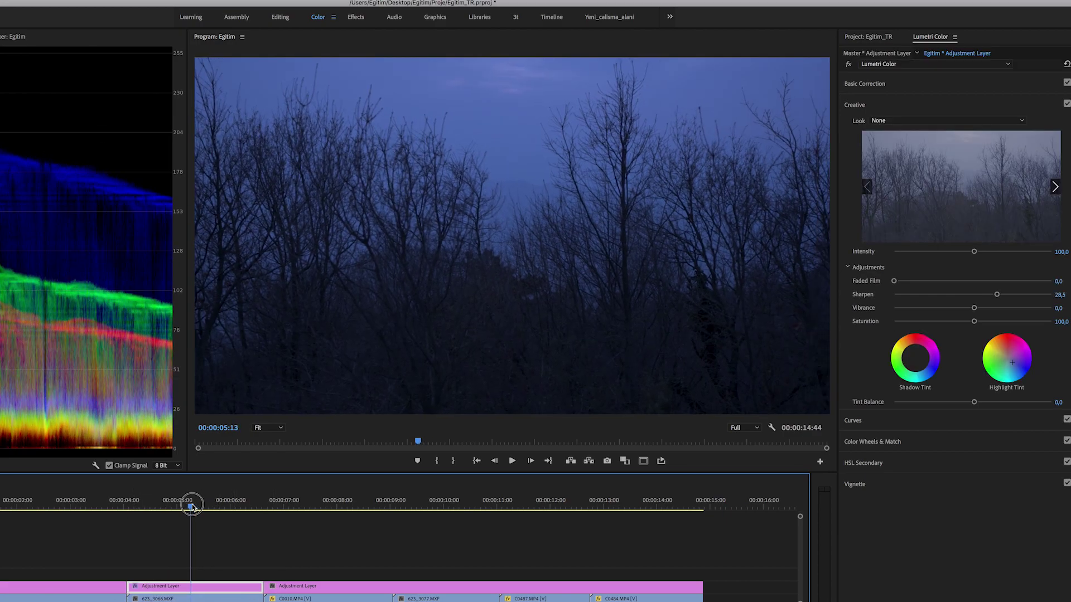
pyautogui.moveTo(195, 505); pyautogui.dragTo(213, 507)
# Raise the lower and middle RGB curve points and warm Temperature to −15.4 for the trees.
pyautogui.click(876, 104)
pyautogui.click(873, 126)
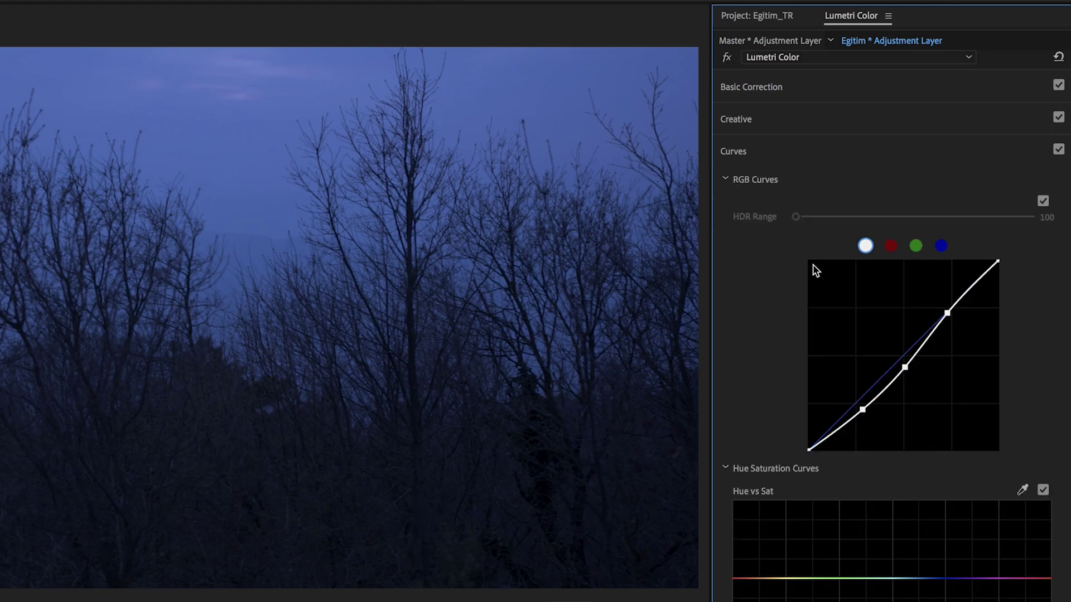
pyautogui.moveTo(864, 411); pyautogui.dragTo(851, 402)
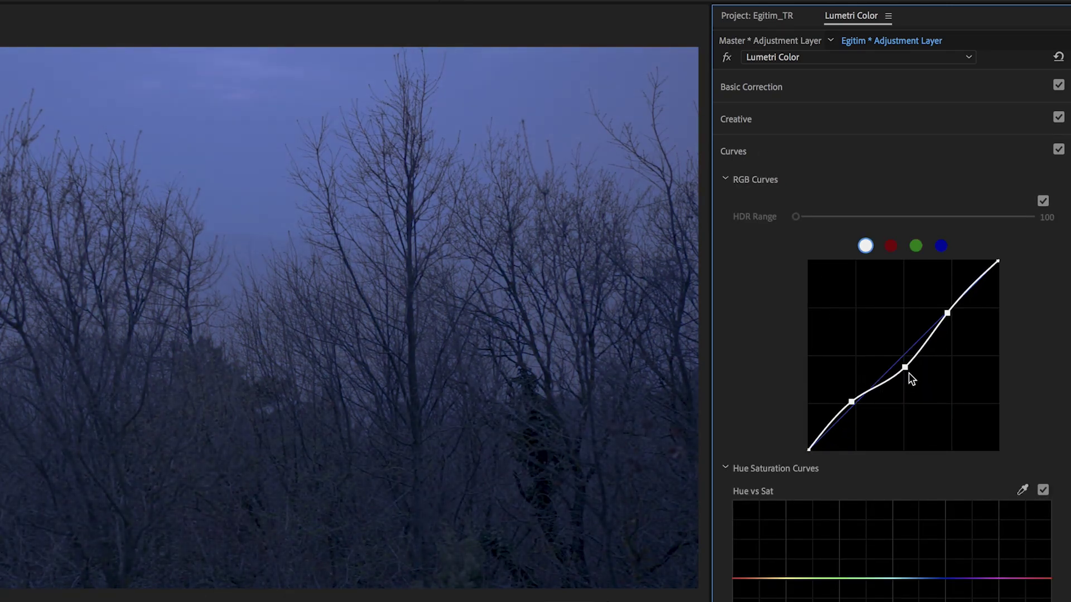
pyautogui.moveTo(904, 369); pyautogui.dragTo(889, 360)
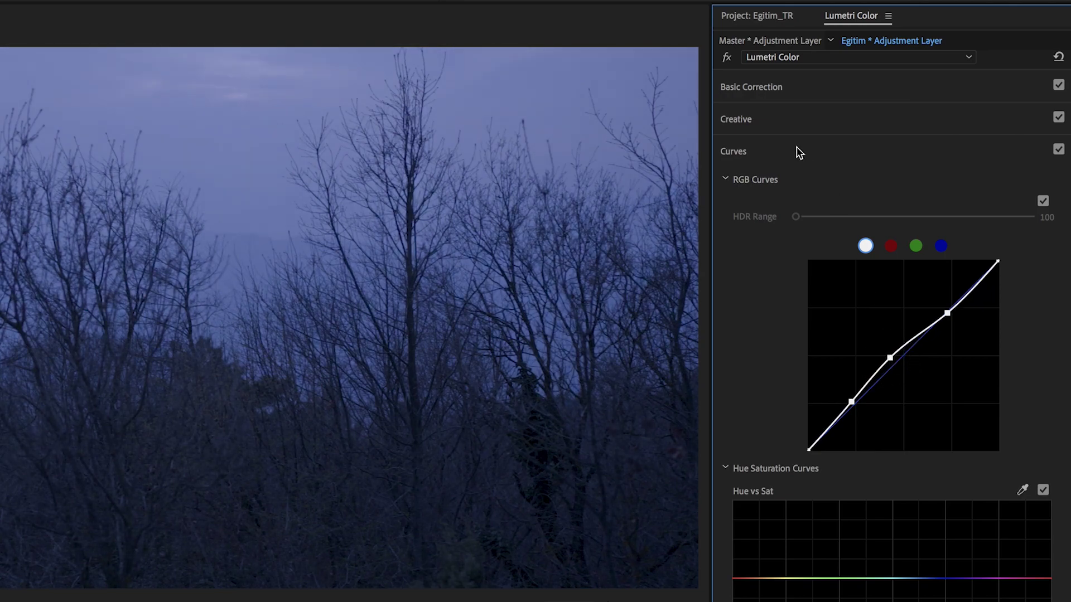
pyautogui.click(786, 86)
pyautogui.moveTo(887, 197)
pyautogui.mouseDown()
pyautogui.moveTo(934, 197)
pyautogui.moveTo(896, 198)
pyautogui.mouseUp()
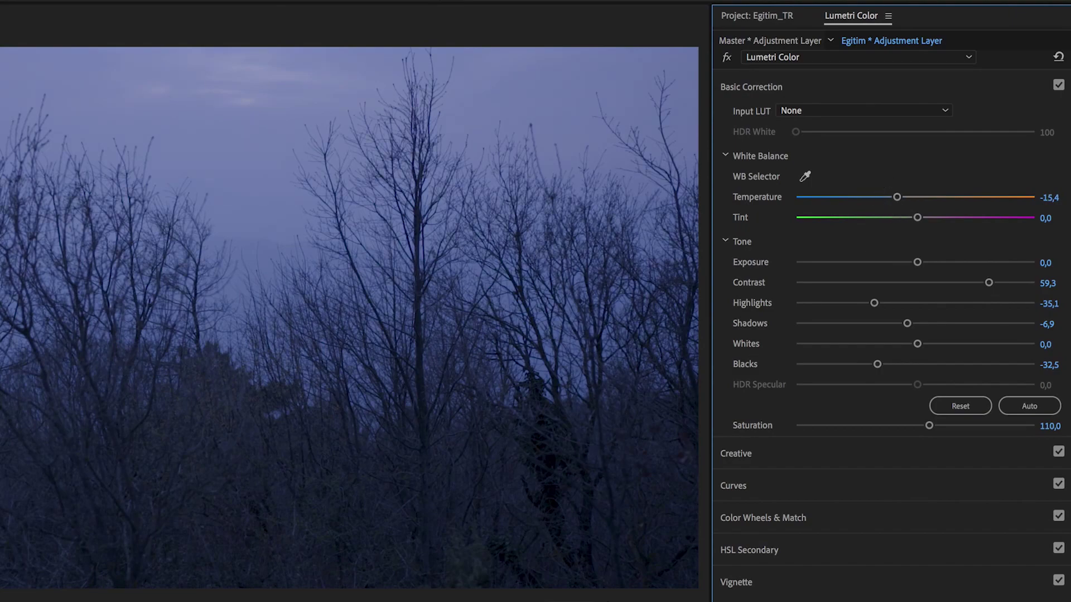
pyautogui.hotkey('ctrl', 'shift', 'a')
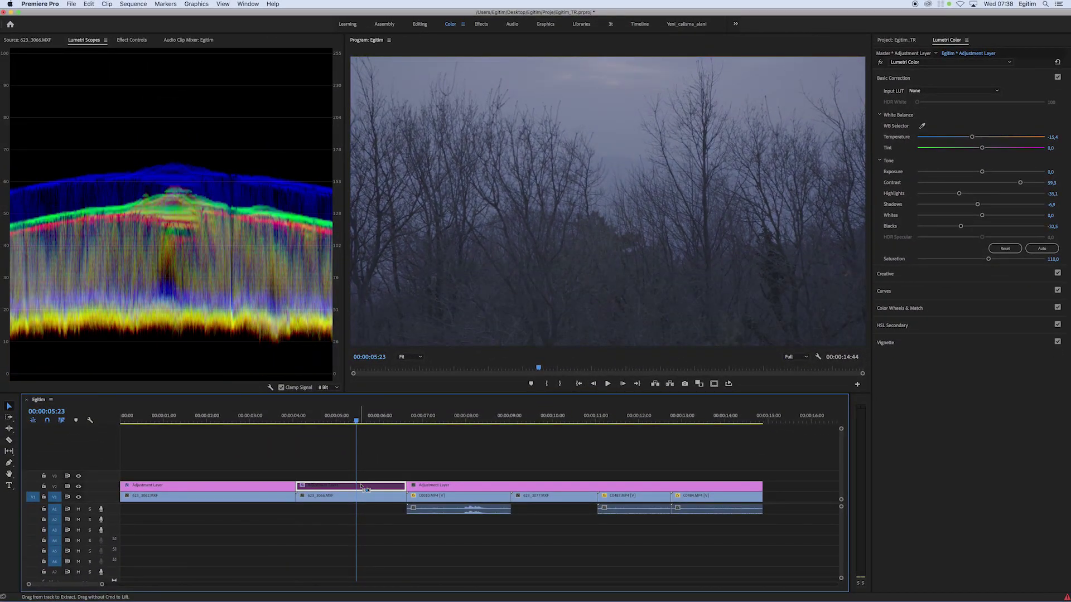
# Enable the trees adjustment layer and play back the shot to preview it.
pyautogui.press('`')
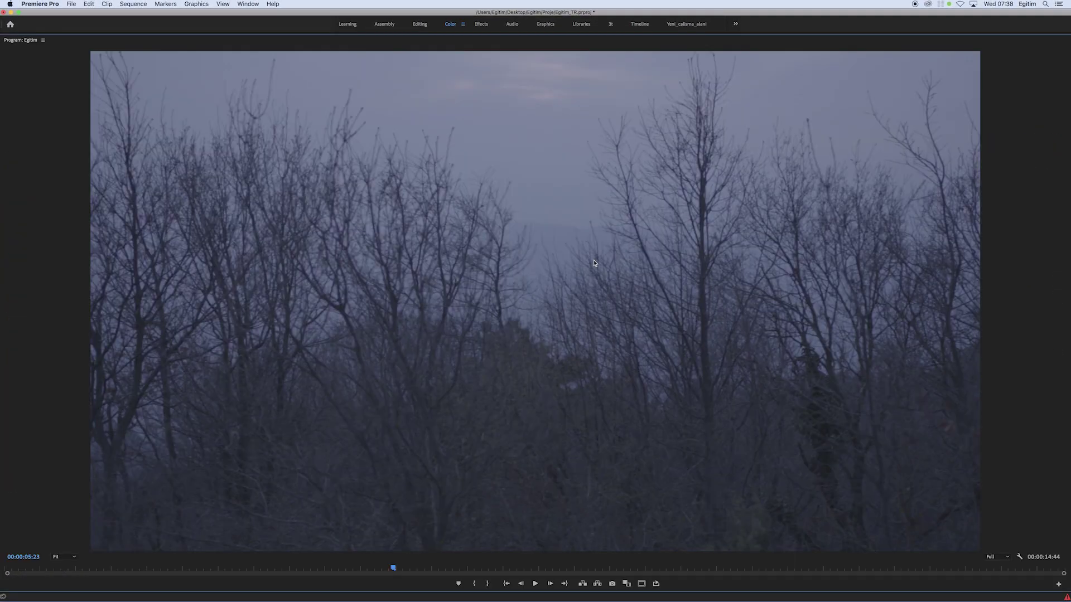
pyautogui.press('`')
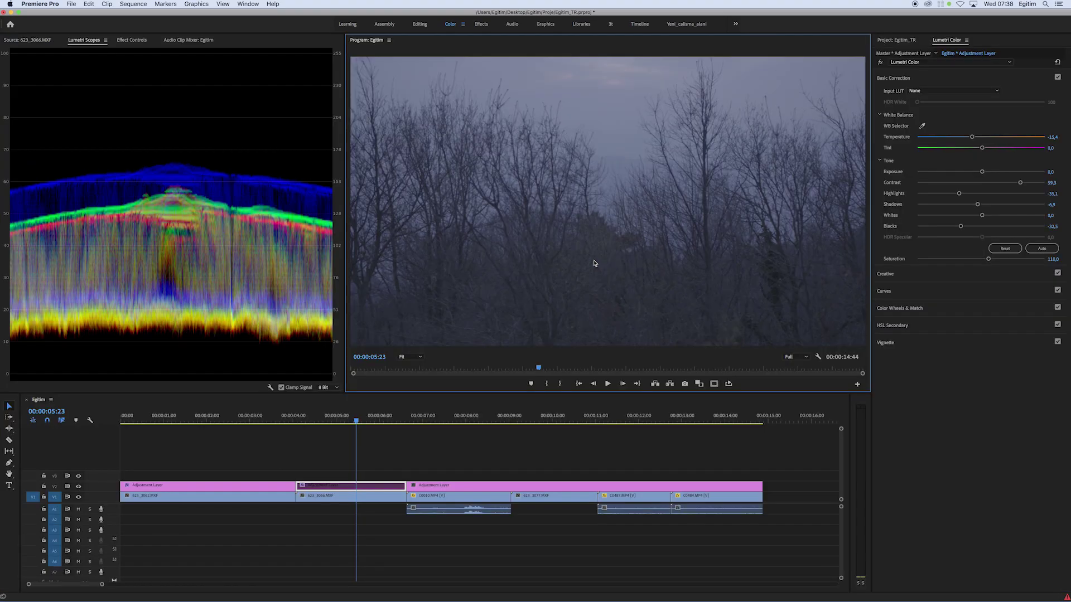
pyautogui.press('shift+super+e')
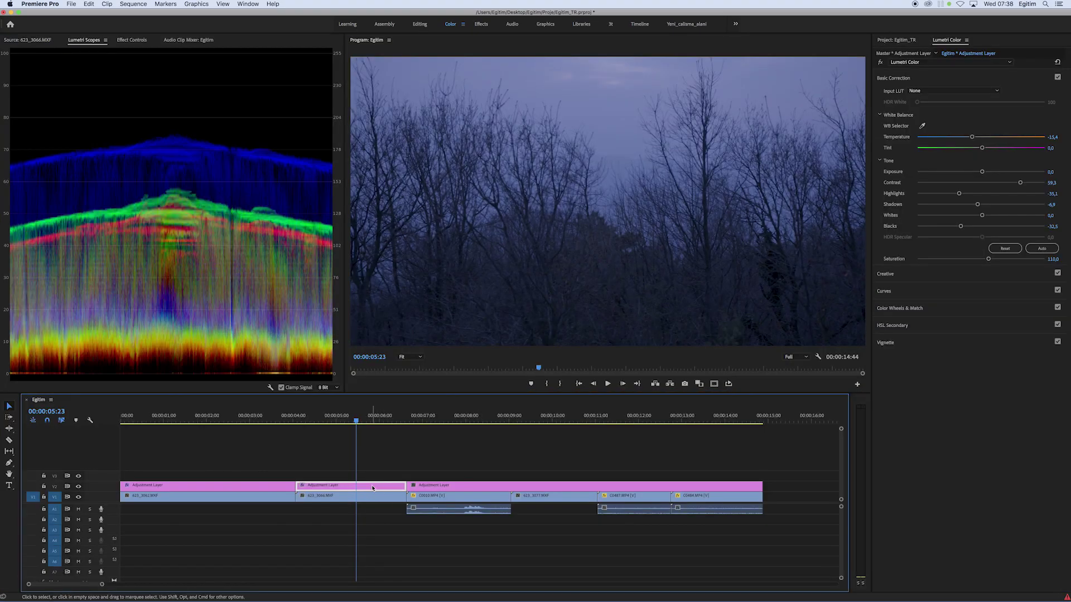
pyautogui.press('space')
pyautogui.press('space')
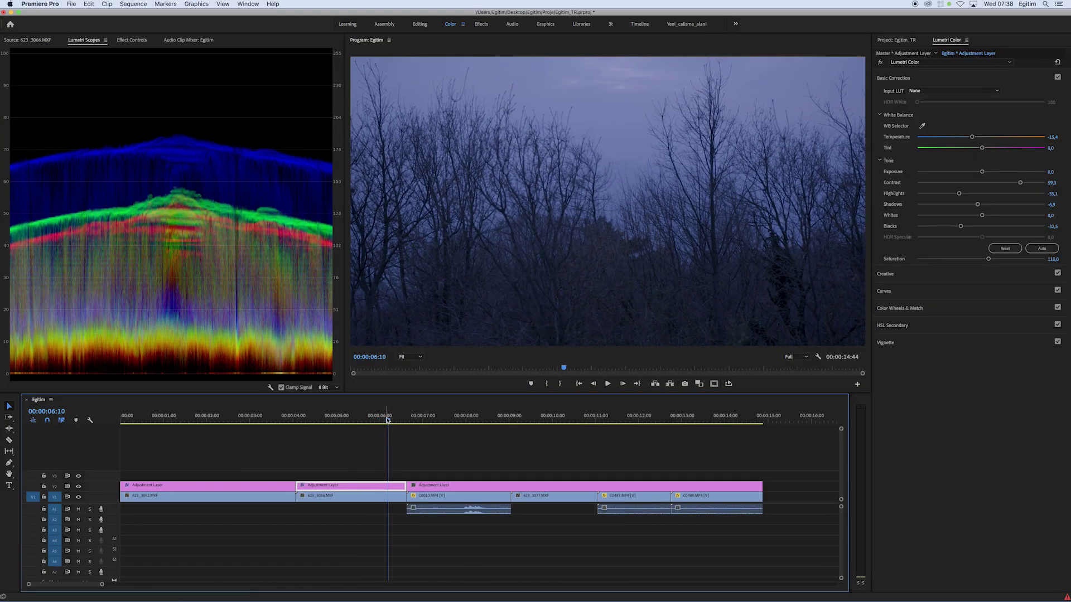
pyautogui.moveTo(388, 419); pyautogui.dragTo(463, 420)
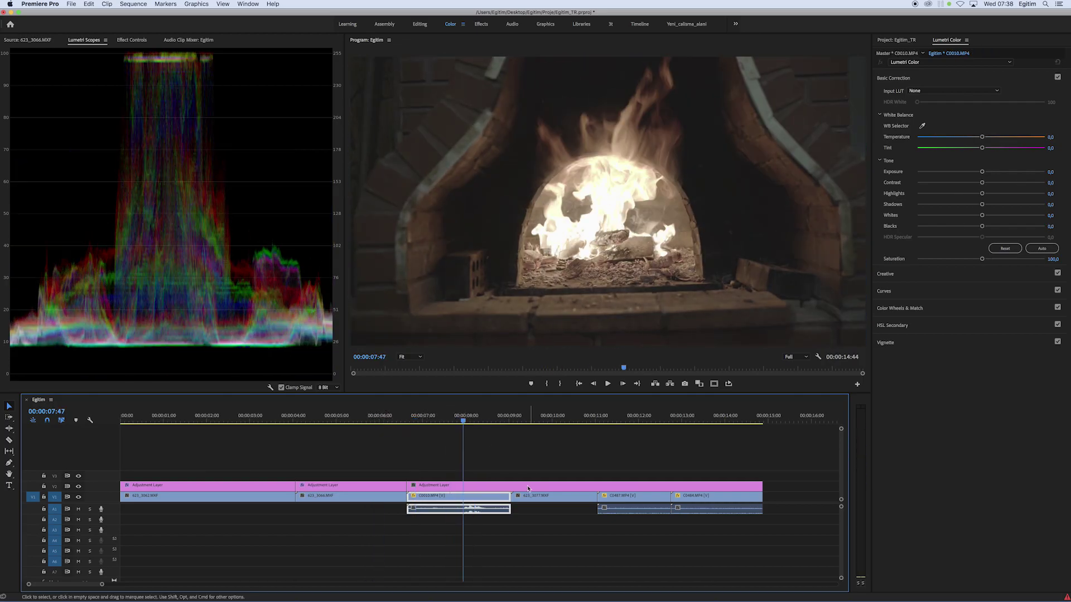
# Set the fireplace piece to Contrast 65.9, Highlights −45.6, Shadows 25.2, Whites −22.0, Blacks −10.2, Temperature 52.1.
pyautogui.click(528, 489)
pyautogui.moveTo(982, 182); pyautogui.dragTo(1021, 183)
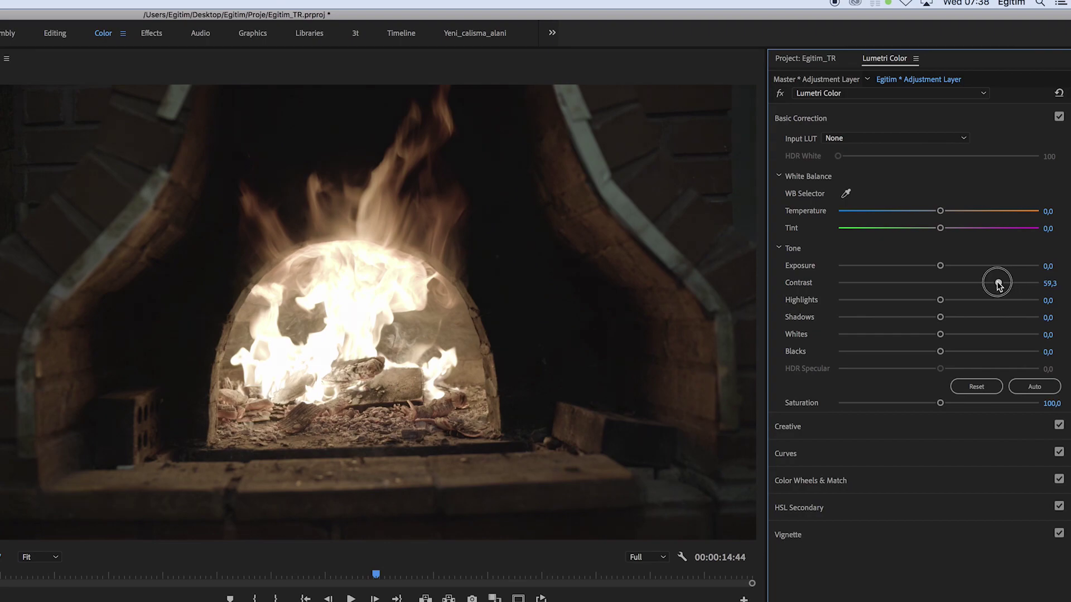
pyautogui.moveTo(941, 303); pyautogui.dragTo(963, 316)
pyautogui.moveTo(940, 352); pyautogui.dragTo(925, 333)
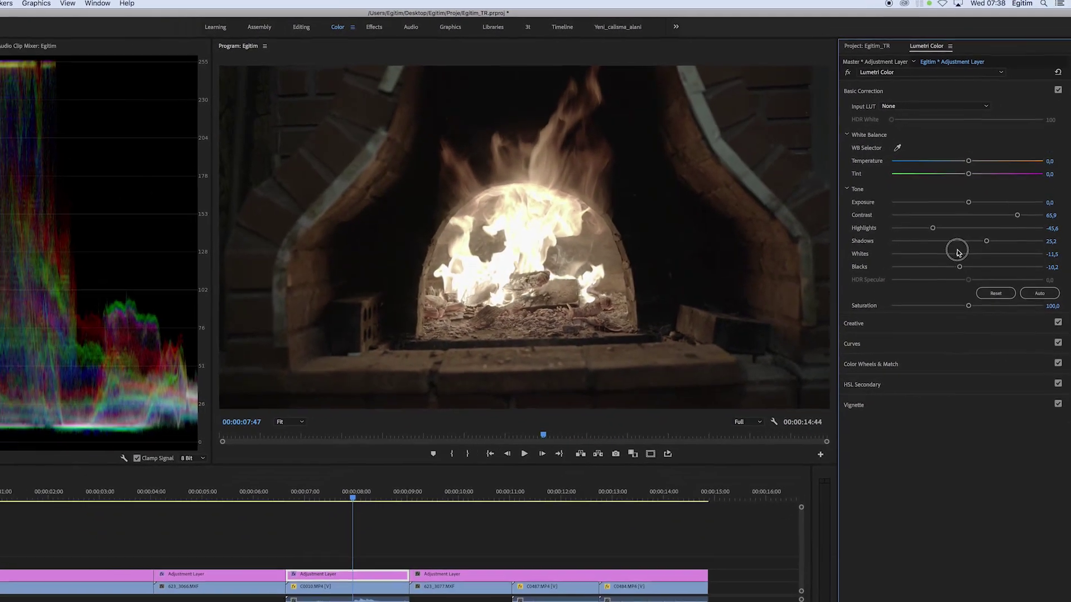
pyautogui.moveTo(957, 252); pyautogui.dragTo(948, 253)
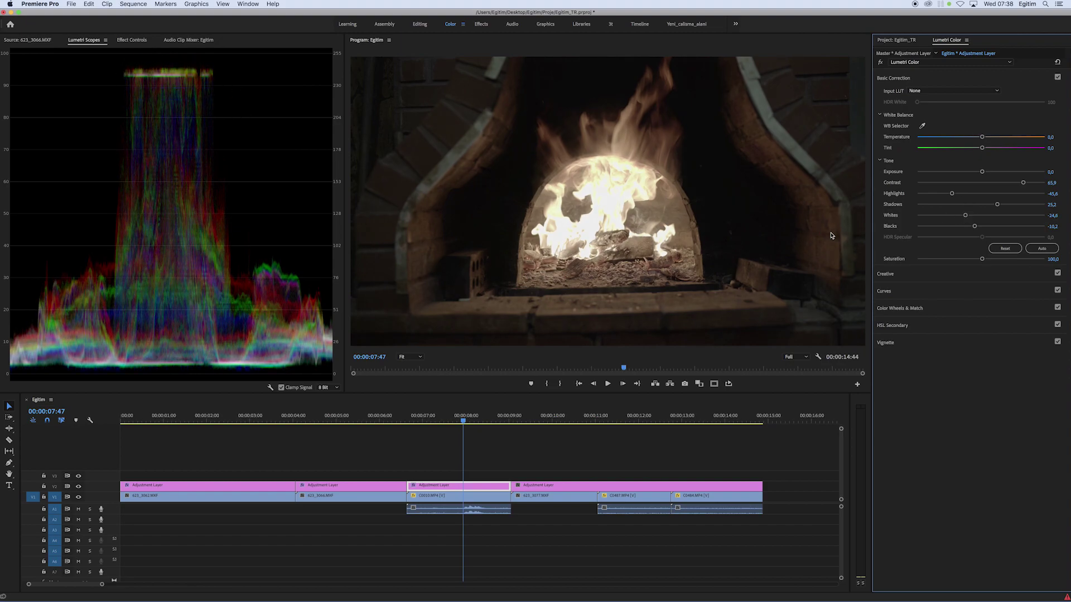
pyautogui.moveTo(977, 217); pyautogui.dragTo(967, 218)
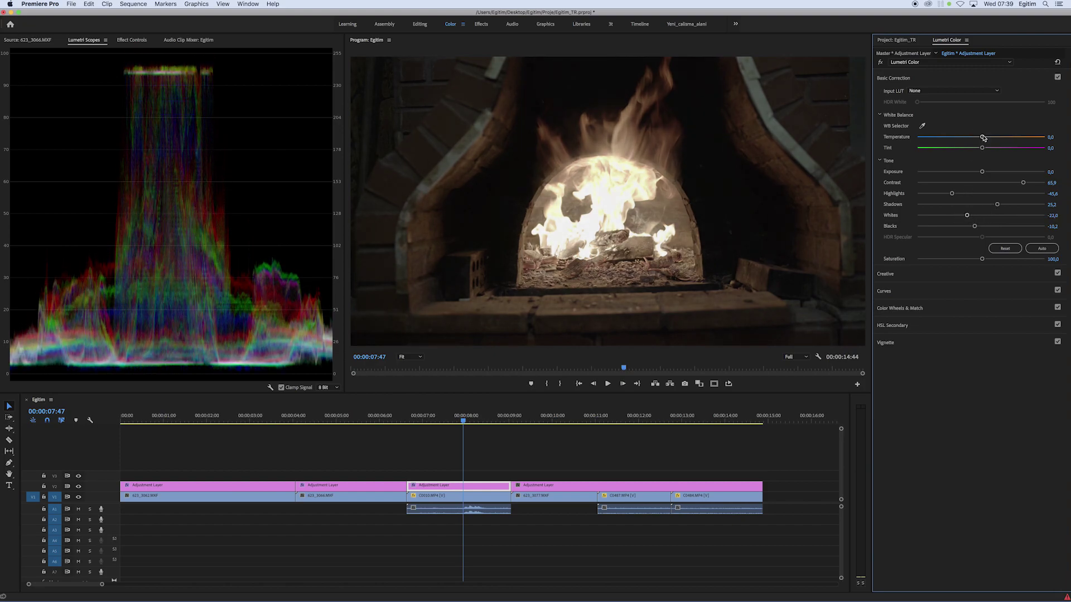
pyautogui.moveTo(986, 140); pyautogui.dragTo(1002, 139)
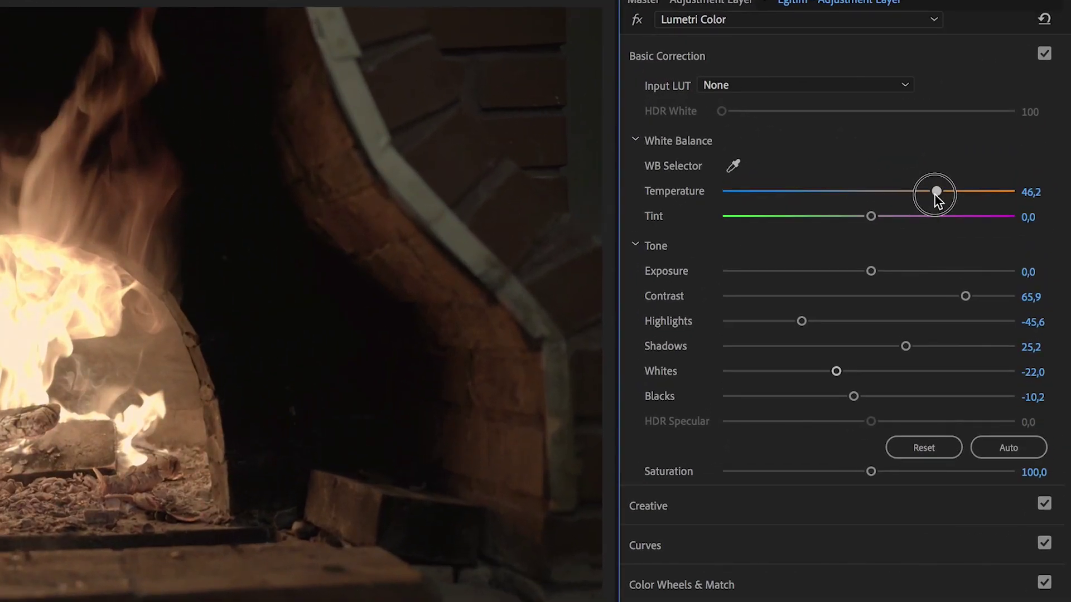
pyautogui.moveTo(935, 192); pyautogui.dragTo(945, 195)
# Brighten the fire shot with a three-point RGB master curve and preview it.
pyautogui.click(712, 62)
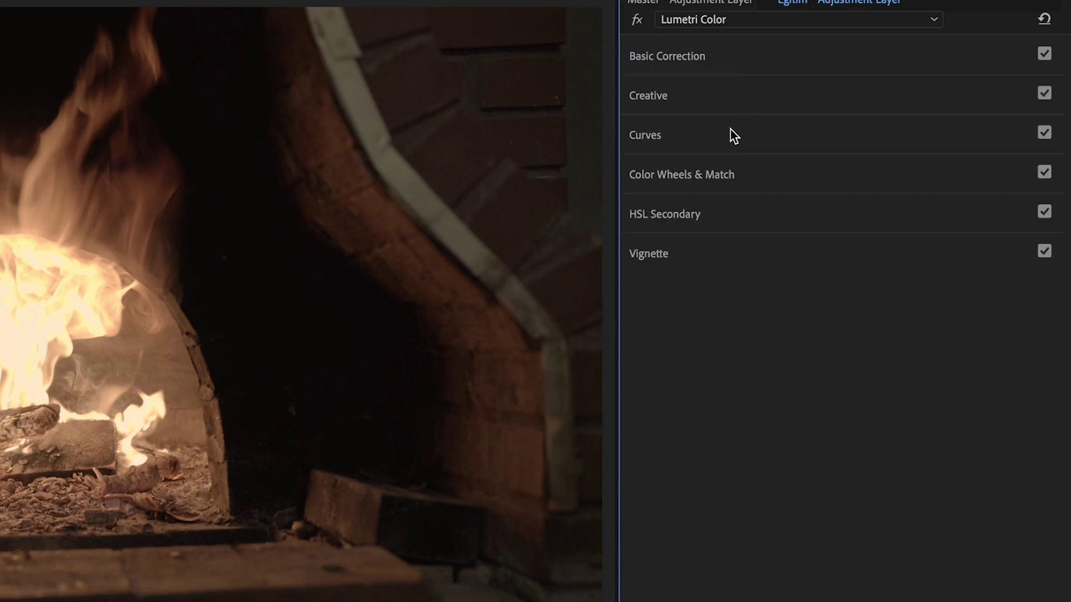
pyautogui.click(724, 136)
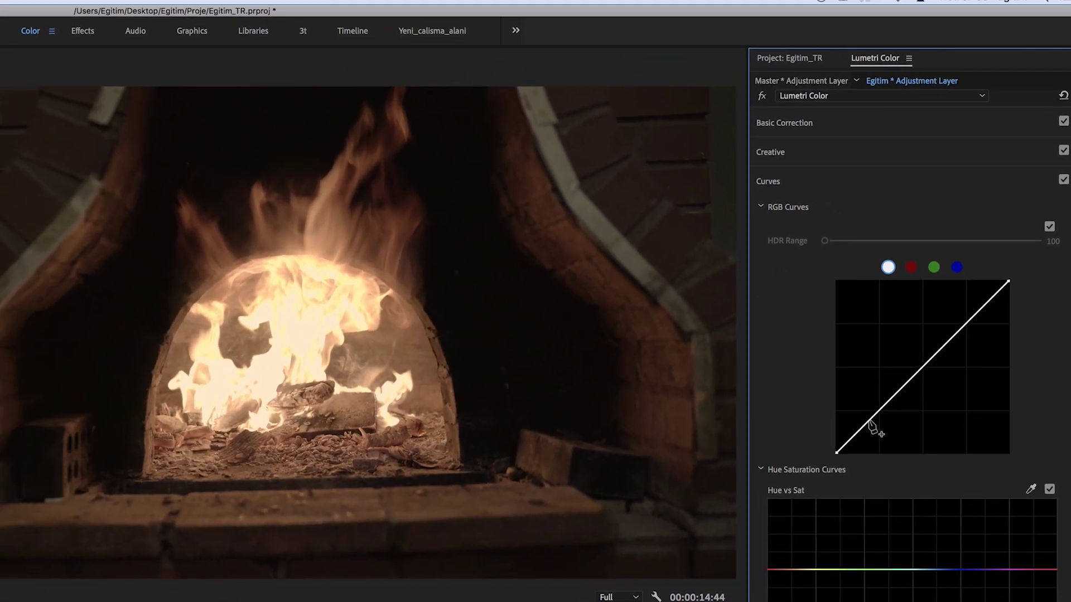
pyautogui.moveTo(869, 425)
pyautogui.mouseDown()
pyautogui.moveTo(854, 411)
pyautogui.moveTo(871, 416)
pyautogui.mouseUp()
pyautogui.moveTo(913, 363); pyautogui.dragTo(914, 365)
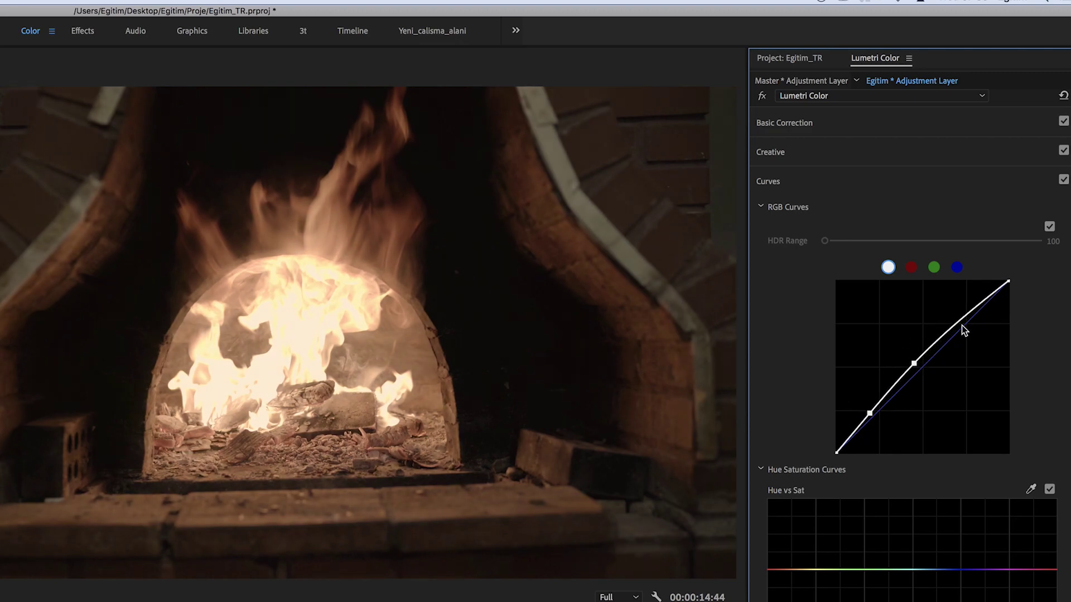
pyautogui.moveTo(955, 317); pyautogui.dragTo(960, 323)
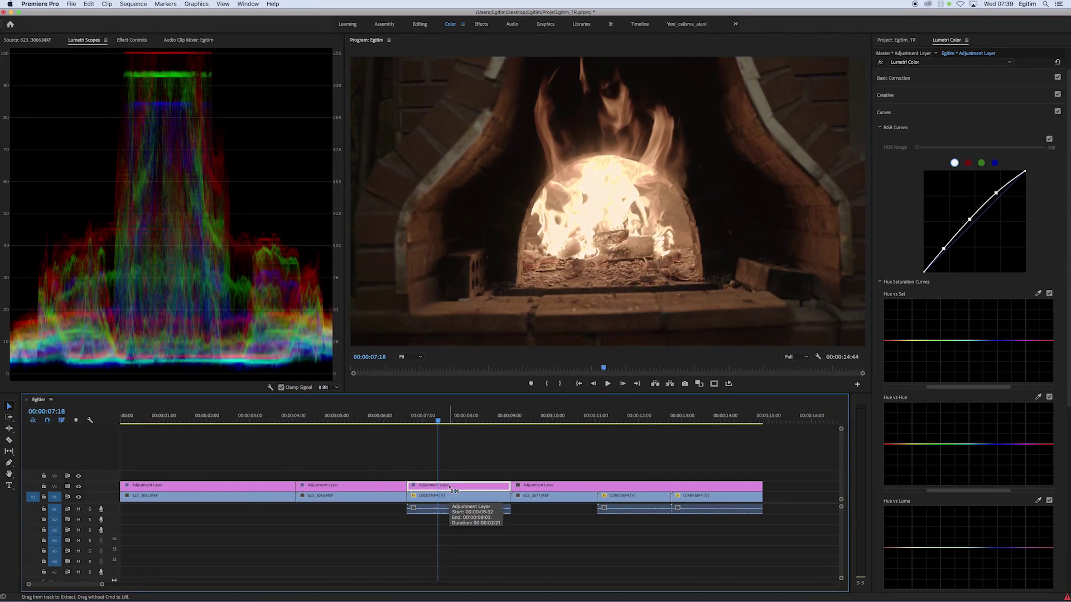
pyautogui.press('space')
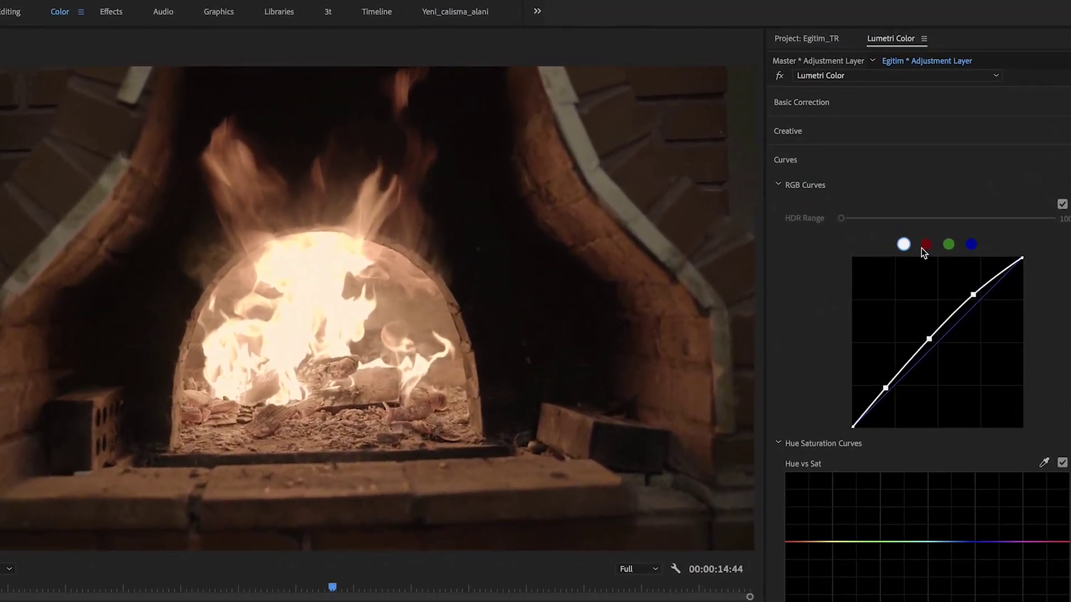
# On the red channel, sample the fire and boost its reds with the Hue vs Sat curve.
pyautogui.click(923, 247)
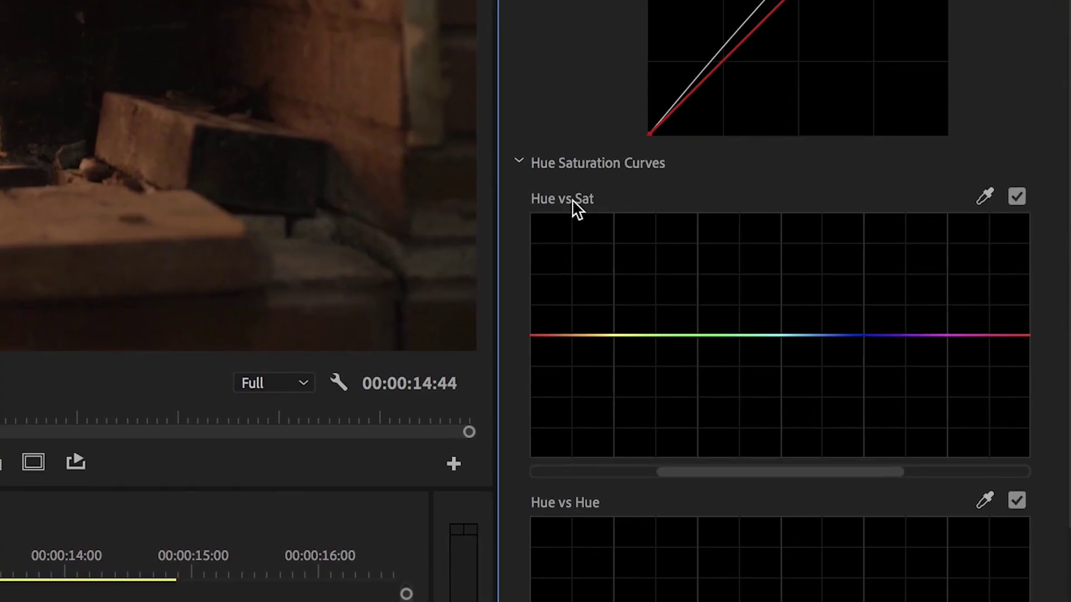
pyautogui.click(976, 194)
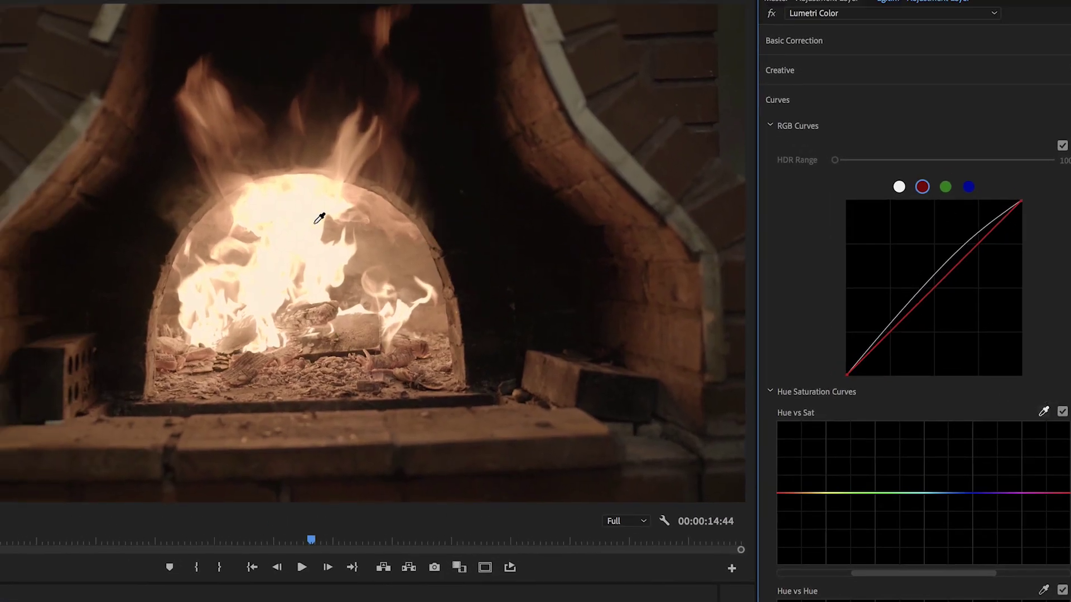
pyautogui.moveTo(790, 495)
pyautogui.mouseDown()
pyautogui.moveTo(790, 455)
pyautogui.moveTo(790, 497)
pyautogui.moveTo(796, 473)
pyautogui.moveTo(791, 485)
pyautogui.moveTo(772, 459)
pyautogui.moveTo(779, 478)
pyautogui.mouseUp()
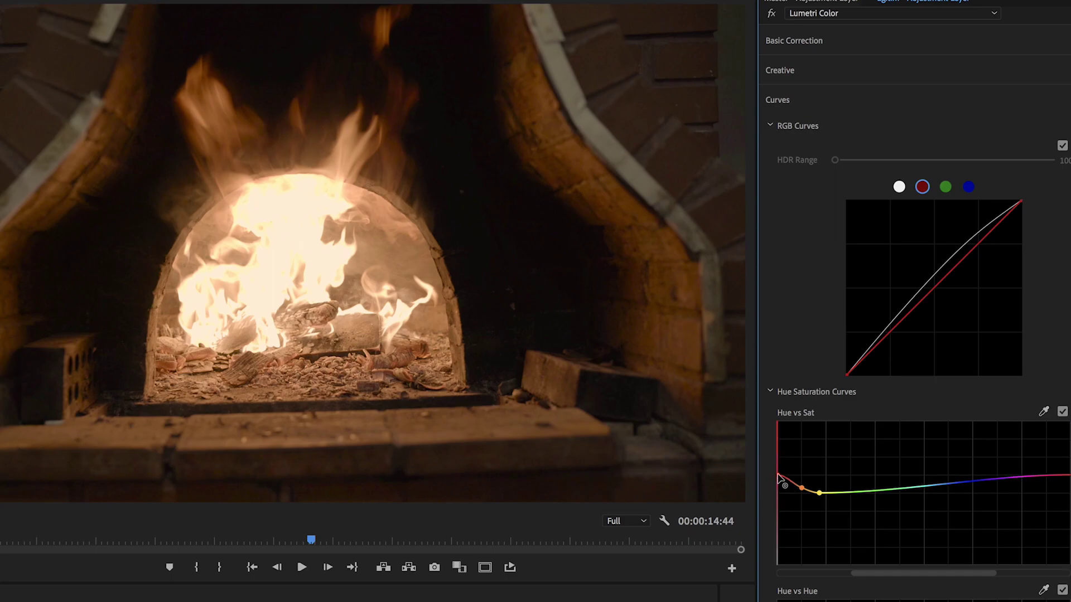
# Ease the fire shot's Saturation to 119.3 and push Tint to 28.5, previewing the result.
pyautogui.click(797, 42)
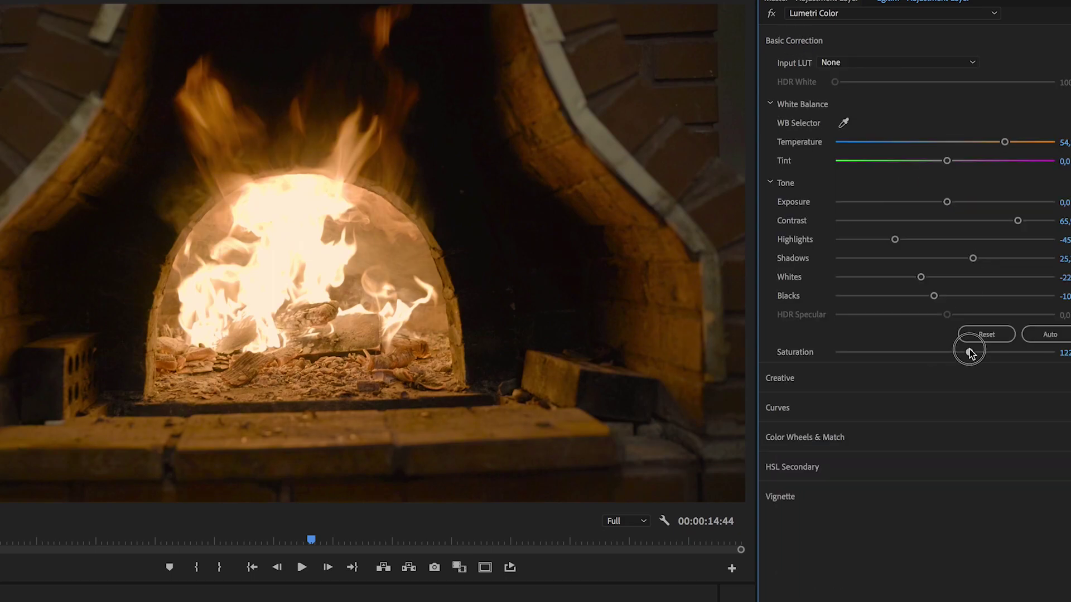
pyautogui.moveTo(970, 353); pyautogui.dragTo(966, 353)
pyautogui.press('space')
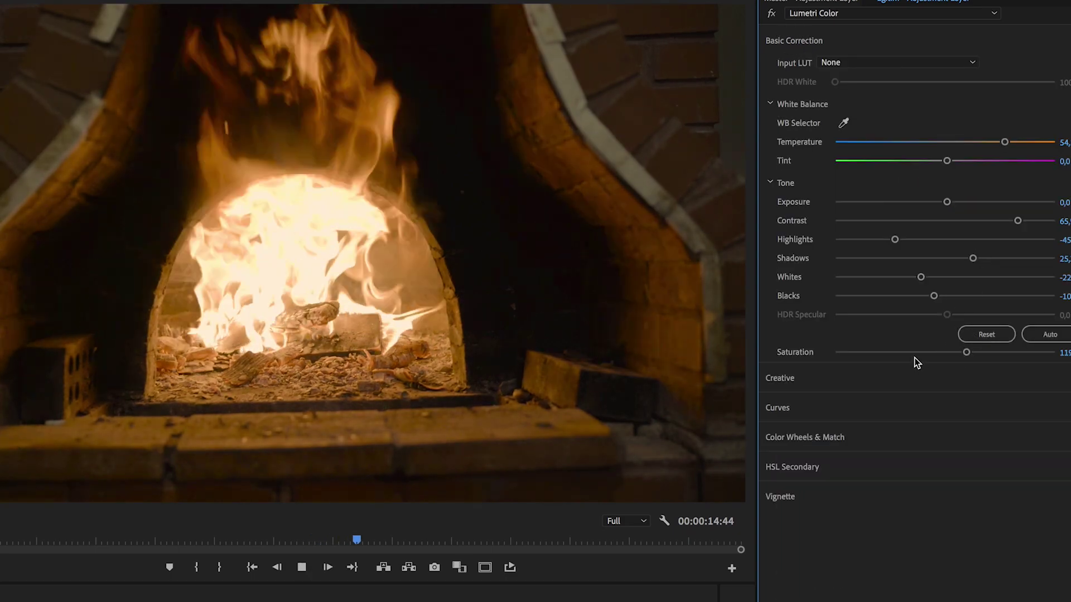
pyautogui.moveTo(946, 161); pyautogui.dragTo(976, 166)
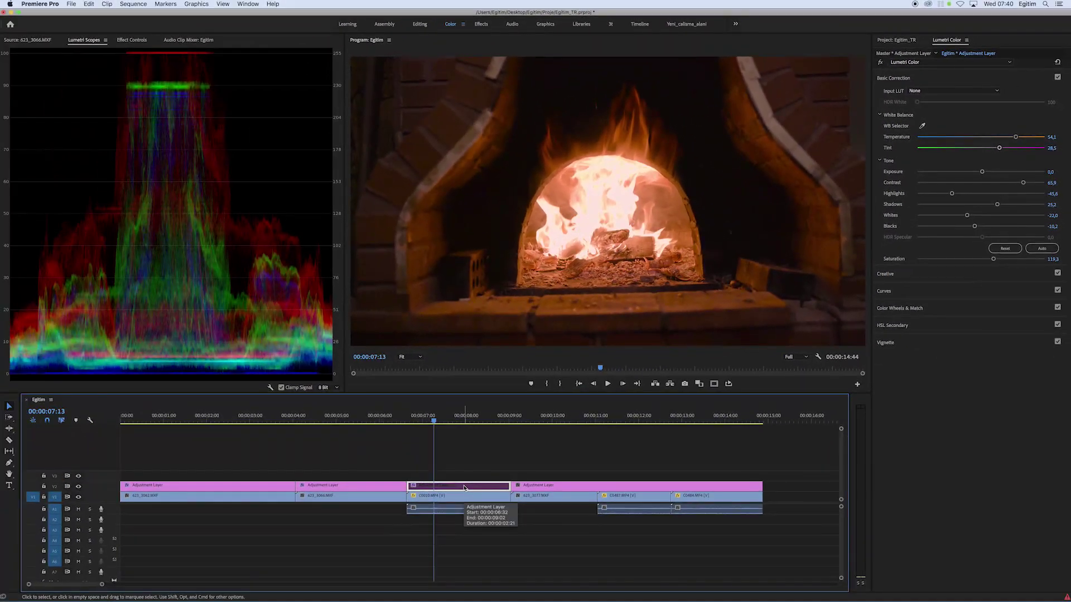
pyautogui.press('space')
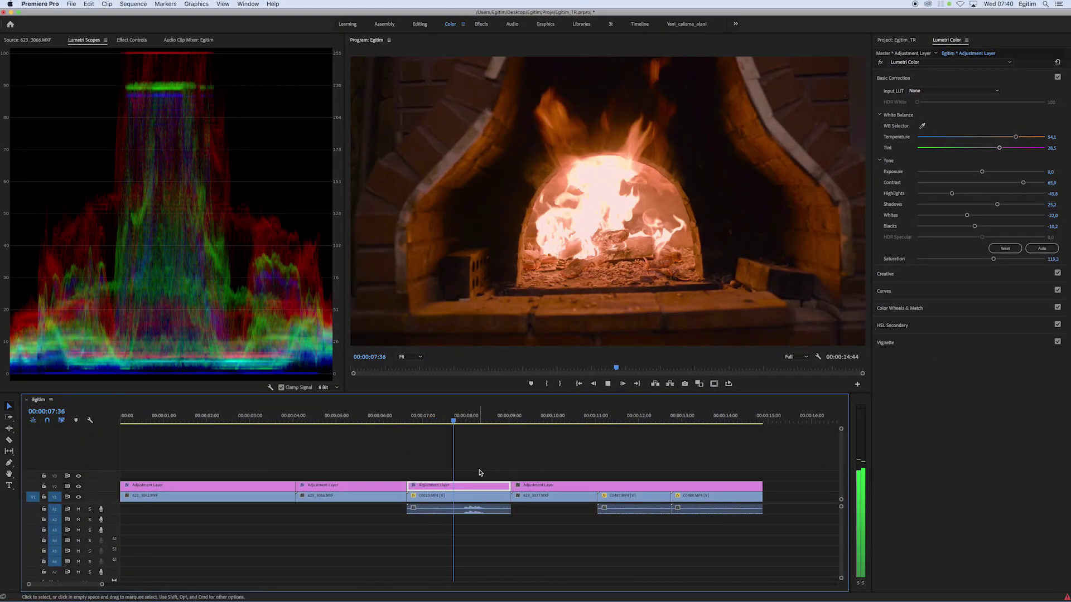
# Cut the adjustment layer at the C0487 edit point and return to the Selection tool.
pyautogui.press('space')
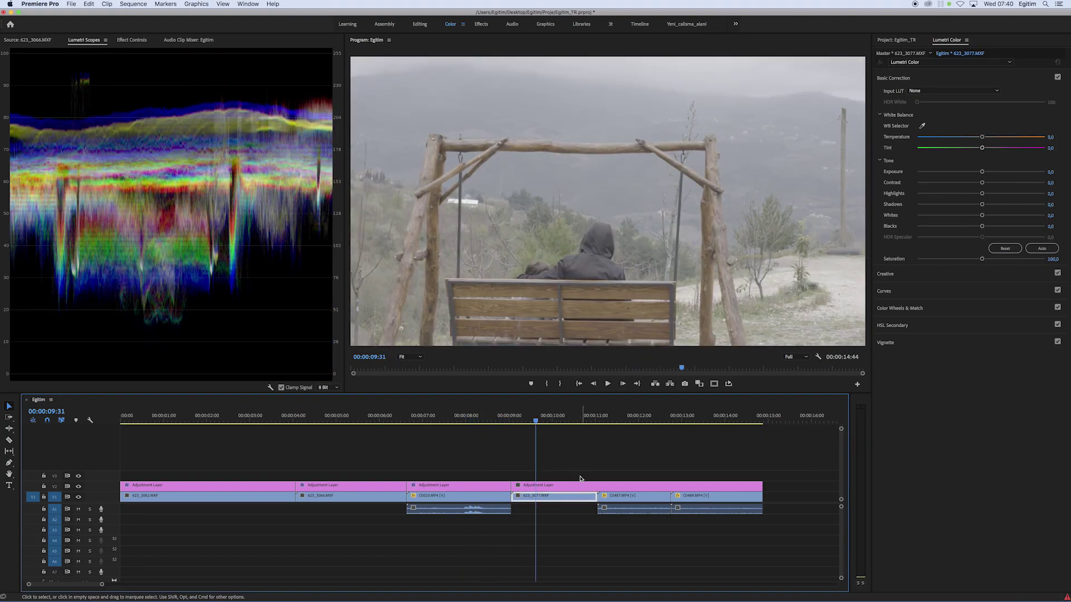
pyautogui.click(585, 488)
pyautogui.click(603, 488)
pyautogui.press('space')
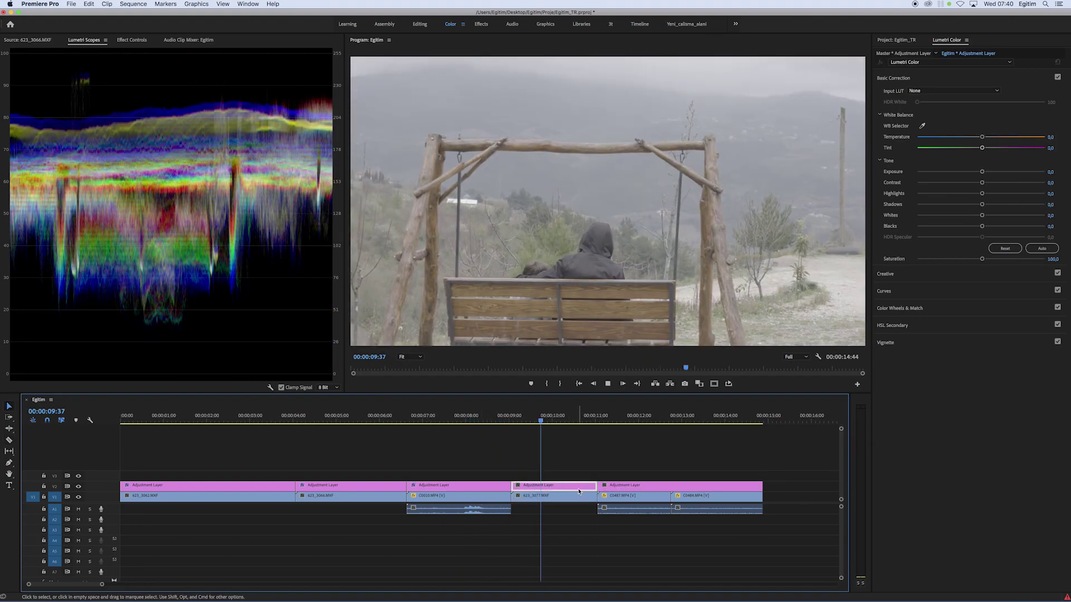
pyautogui.press('space')
pyautogui.press('v')
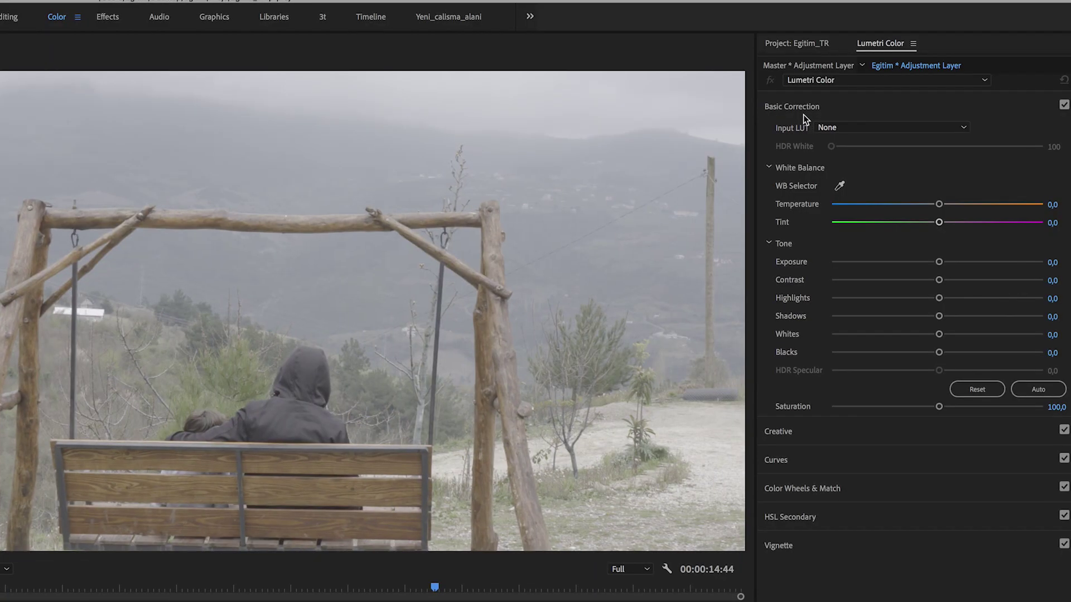
# Shape the swing shot's RGB master curve into a three-point S-curve for more contrast.
pyautogui.click(900, 81)
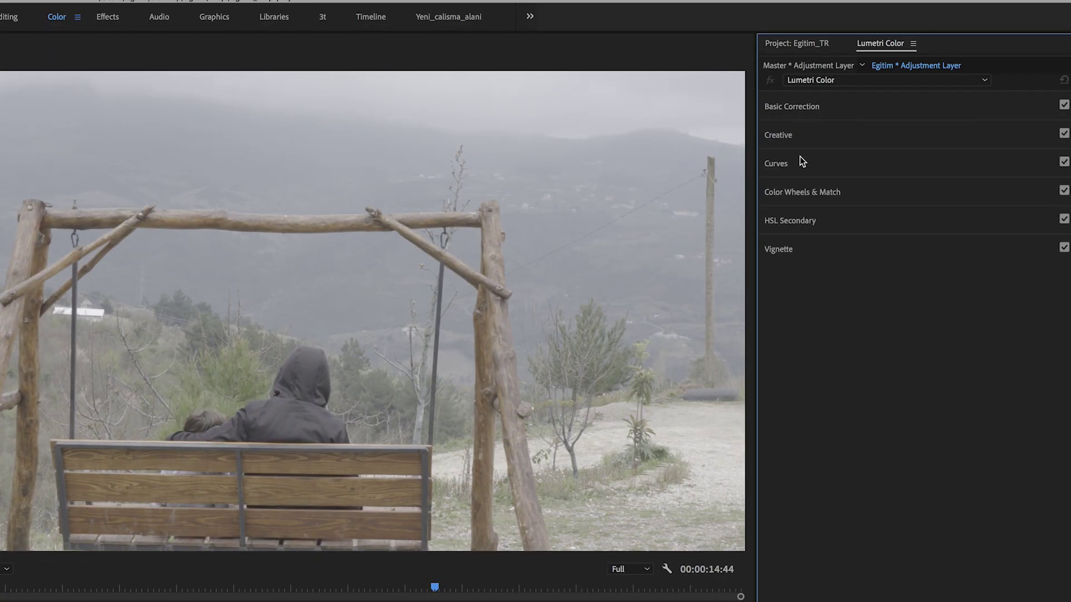
pyautogui.click(899, 111)
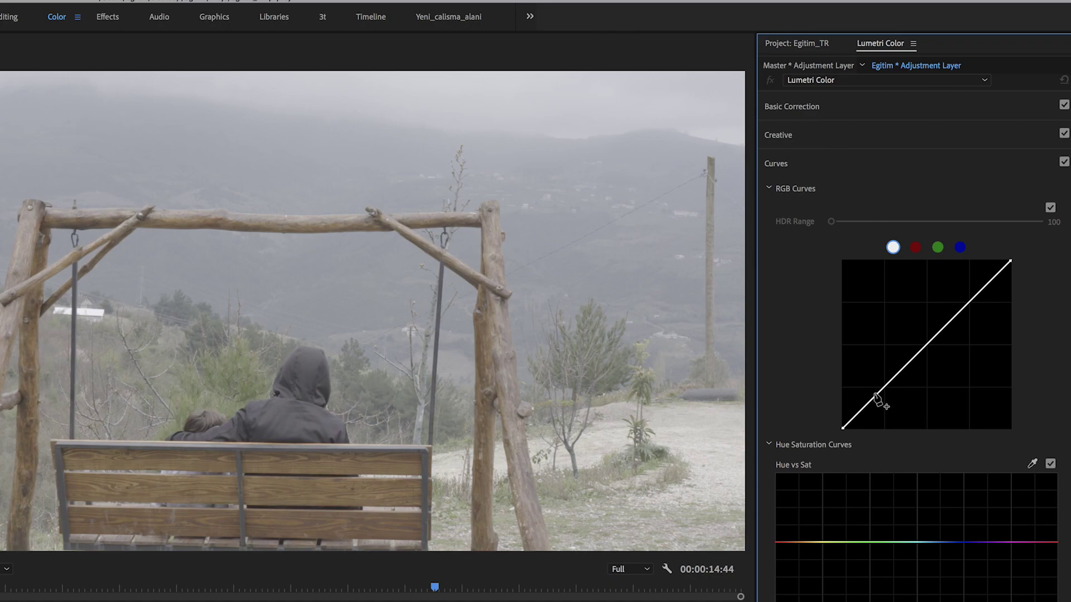
pyautogui.moveTo(880, 395); pyautogui.dragTo(893, 401)
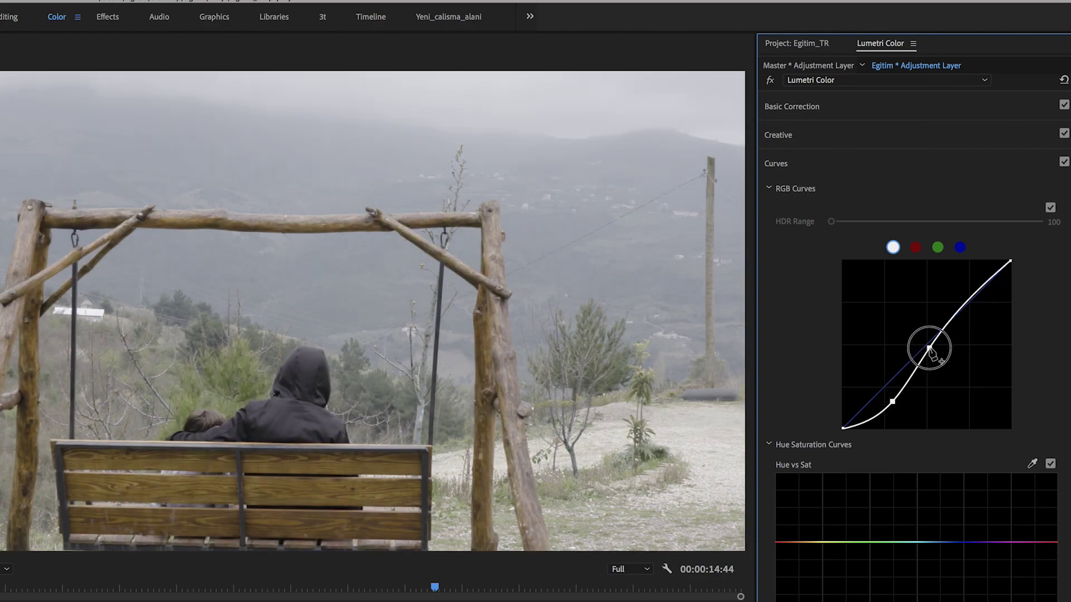
pyautogui.moveTo(932, 349)
pyautogui.mouseDown()
pyautogui.moveTo(939, 357)
pyautogui.moveTo(930, 350)
pyautogui.mouseUp()
pyautogui.moveTo(980, 303); pyautogui.dragTo(961, 296)
# Set the swing shot to Temperature −24.6, Contrast 54.8, Highlights −33.8, Shadows −29.2, Blacks −55.4.
pyautogui.click(816, 107)
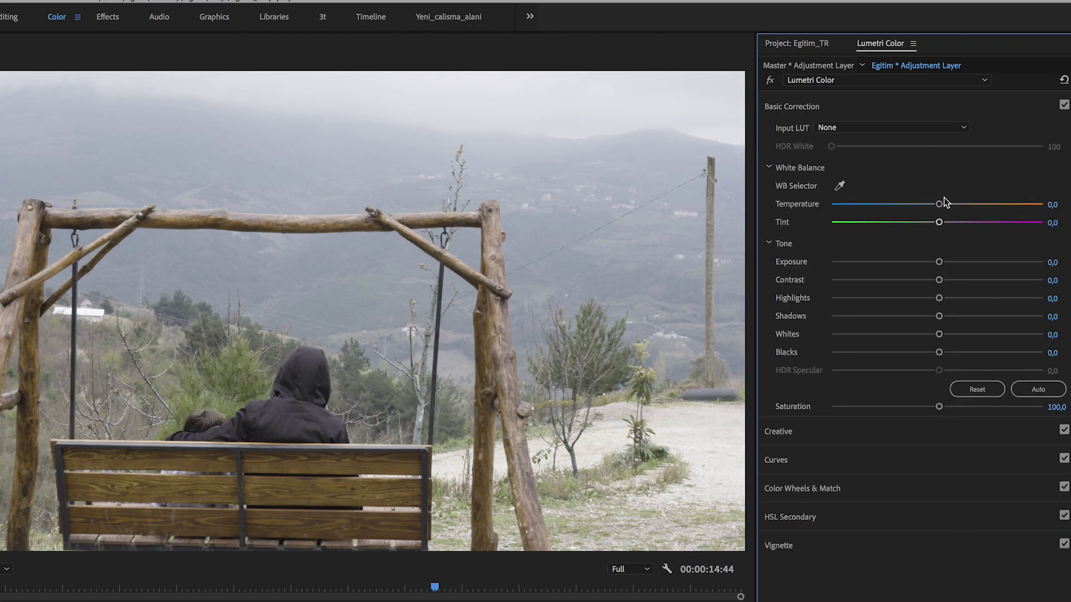
pyautogui.moveTo(939, 206); pyautogui.dragTo(918, 206)
pyautogui.moveTo(939, 280); pyautogui.dragTo(1006, 281)
pyautogui.moveTo(938, 316); pyautogui.dragTo(901, 304)
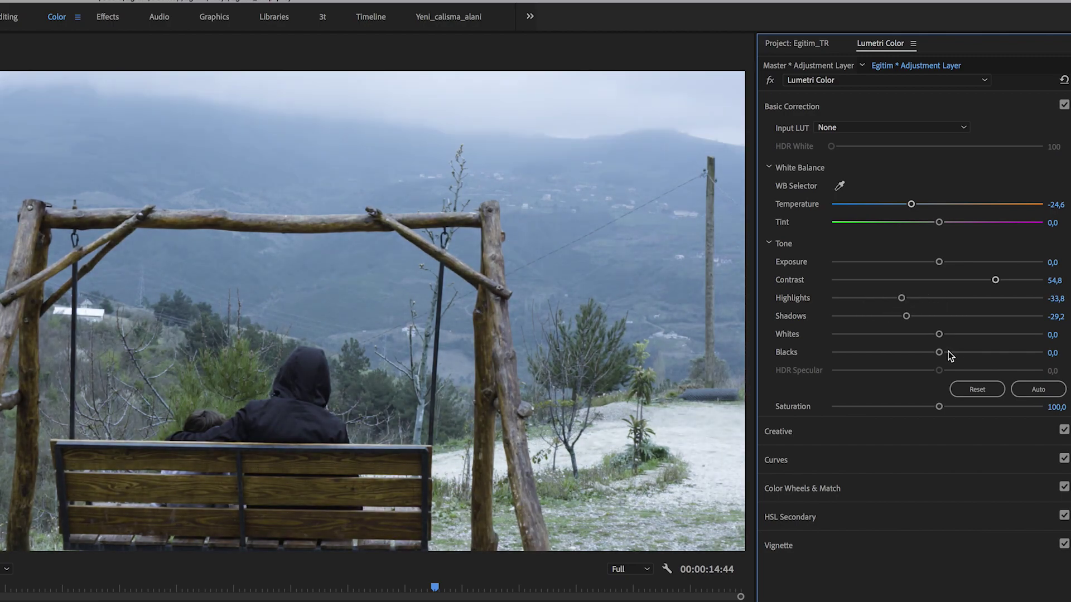
pyautogui.moveTo(897, 354); pyautogui.dragTo(879, 352)
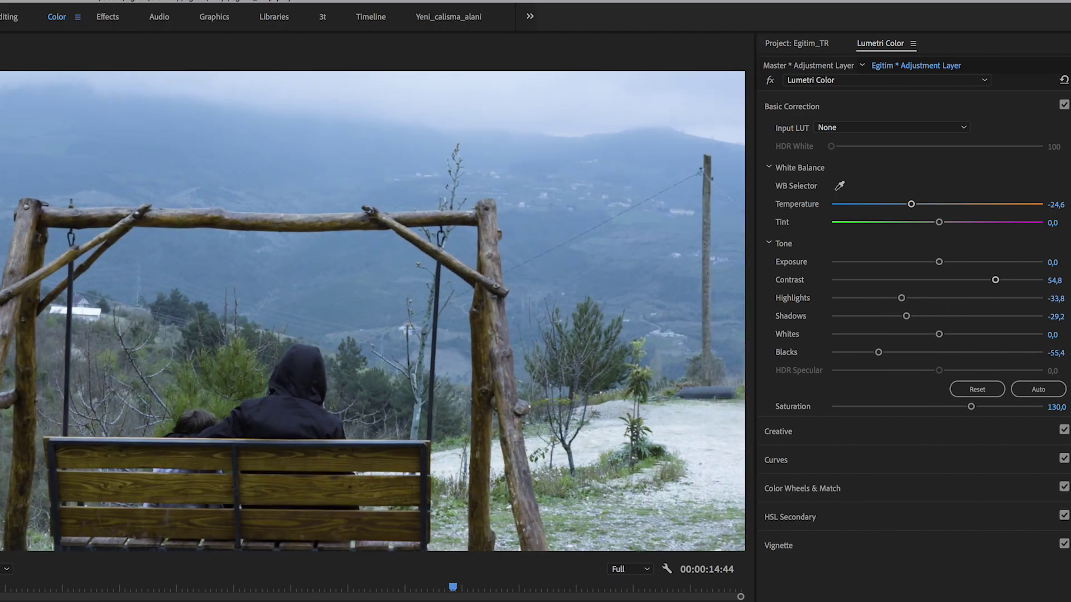
pyautogui.click(786, 107)
pyautogui.click(778, 139)
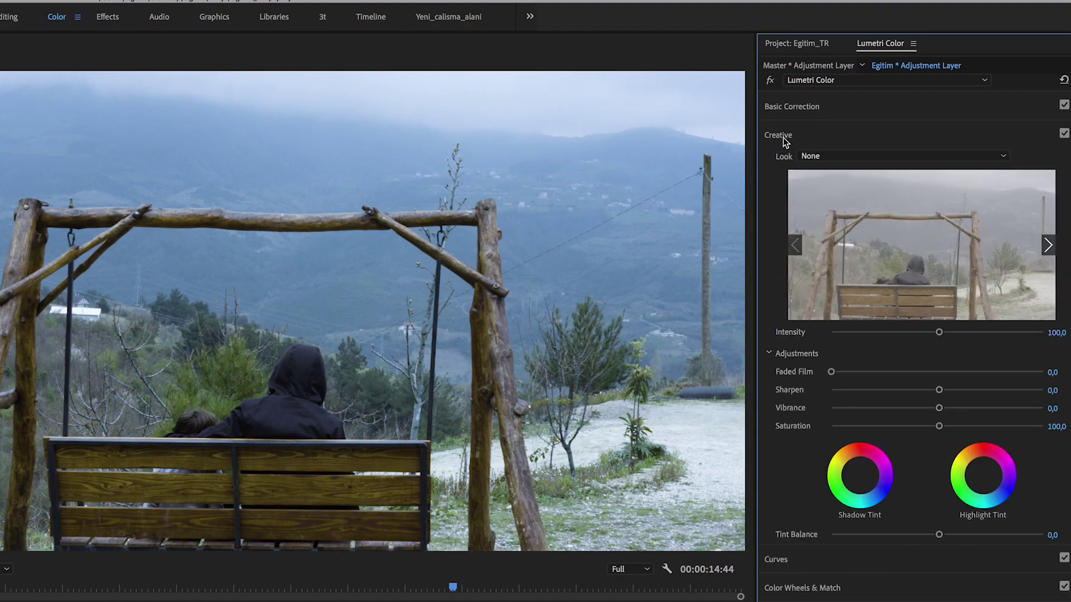
# Give the swing shot a vignette: Amount −2.4, Midpoint 6.2, Roundness 58.0, Feather 100.
pyautogui.click(818, 157)
pyautogui.scroll(-10, 901, 340)
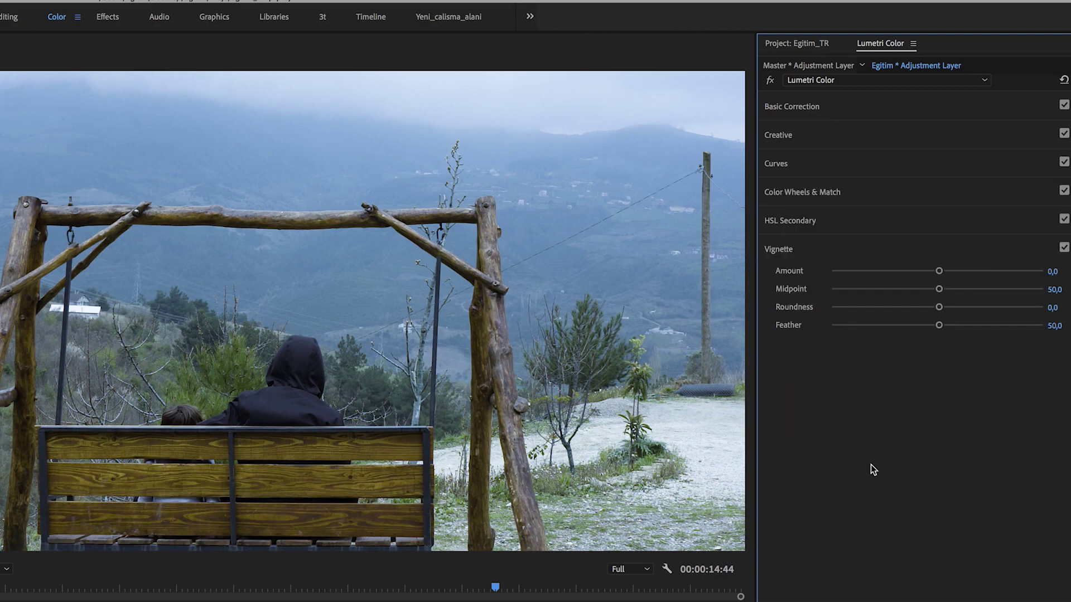
pyautogui.moveTo(930, 273); pyautogui.dragTo(846, 275)
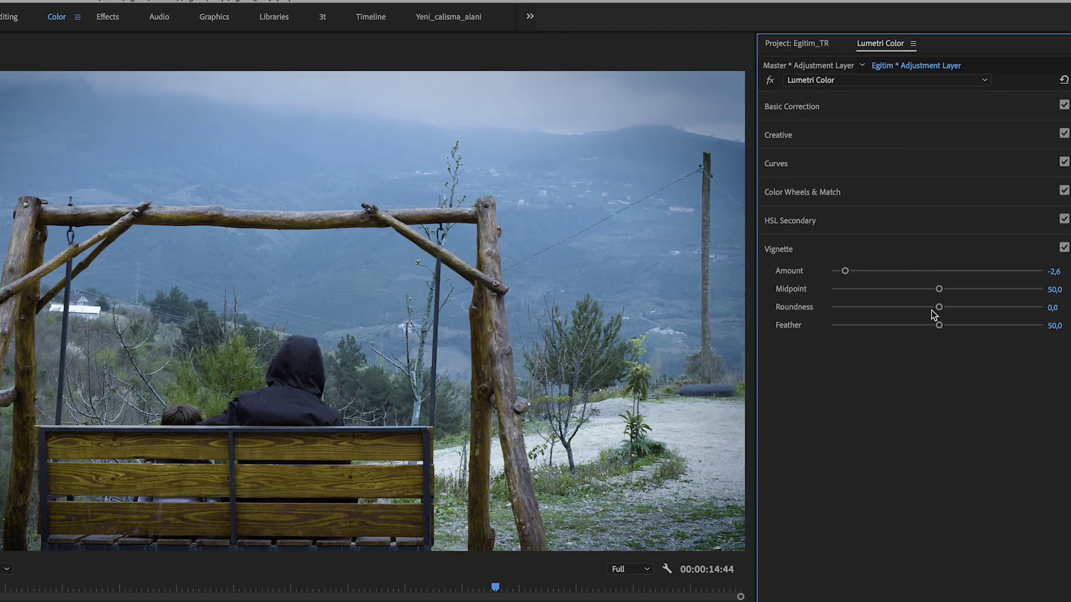
pyautogui.moveTo(939, 289); pyautogui.dragTo(989, 289)
pyautogui.moveTo(939, 326); pyautogui.dragTo(1012, 327)
pyautogui.moveTo(989, 289); pyautogui.dragTo(843, 294)
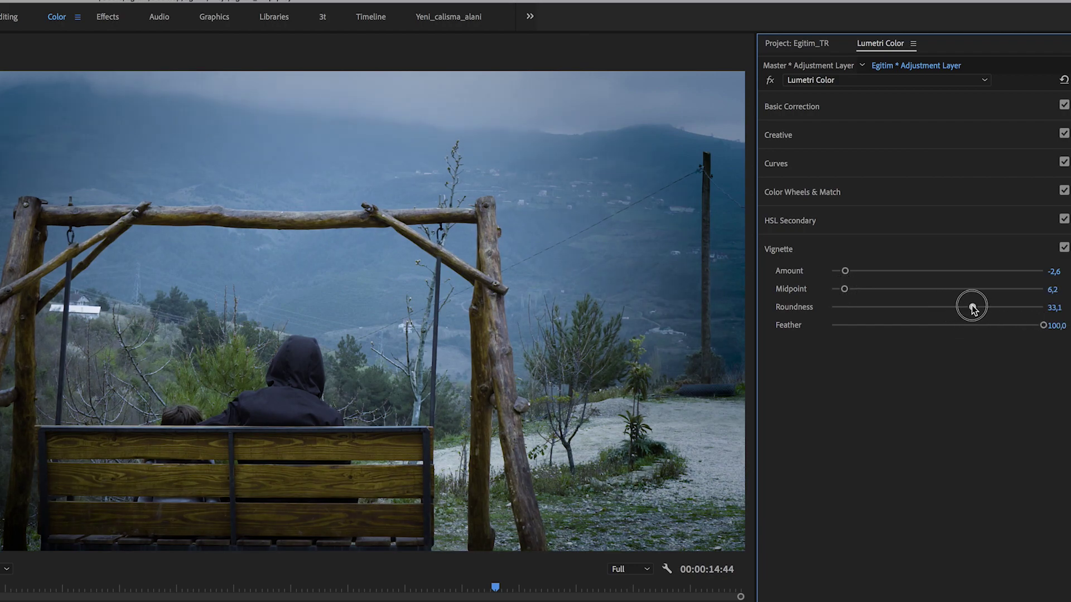
pyautogui.moveTo(972, 307); pyautogui.dragTo(1004, 309)
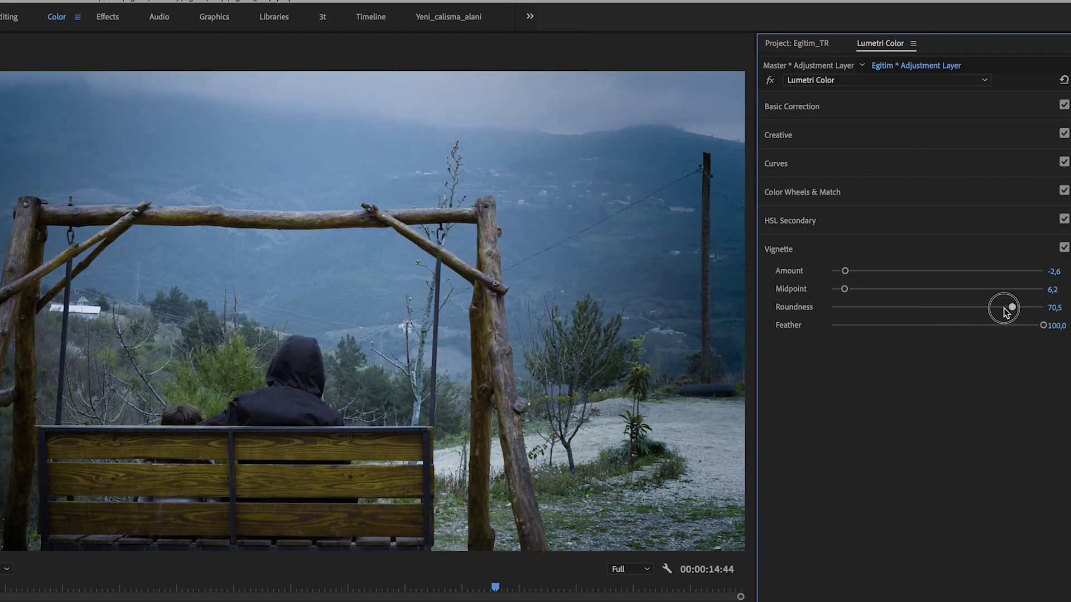
pyautogui.moveTo(845, 271)
pyautogui.mouseDown()
pyautogui.moveTo(892, 270)
pyautogui.moveTo(841, 269)
pyautogui.moveTo(865, 270)
pyautogui.moveTo(854, 271)
pyautogui.mouseUp()
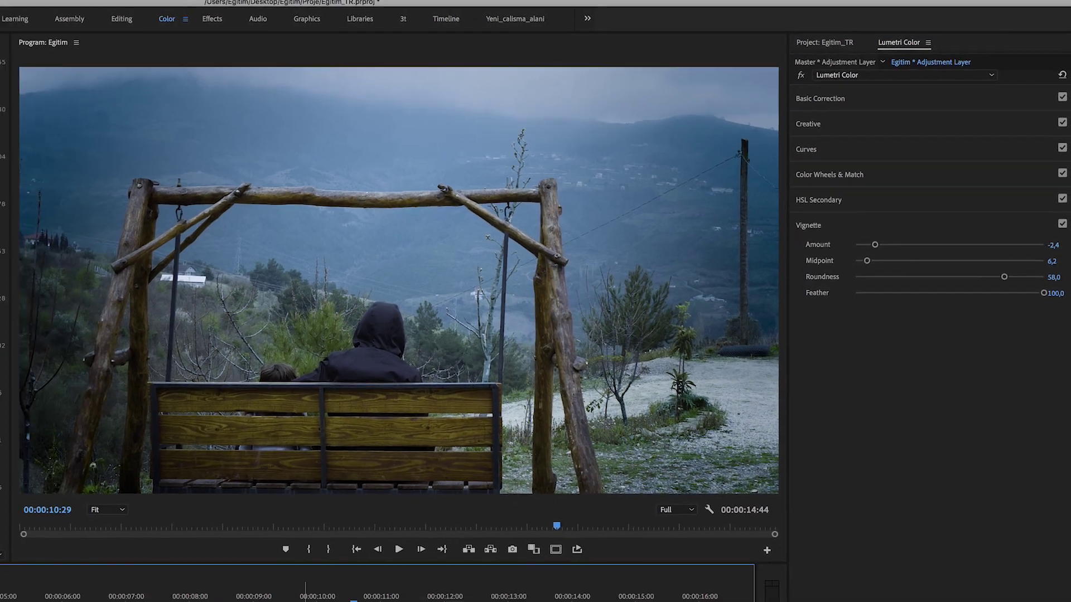
# Select the ungraded adjustment layer over the lake shot and show its flat RGB curve.
pyautogui.click(537, 494)
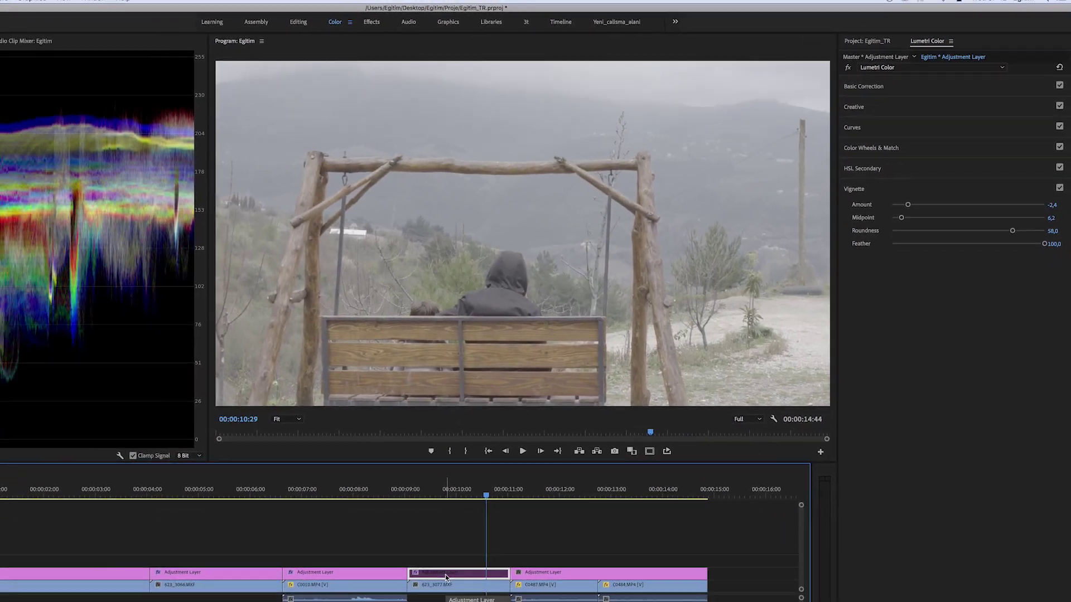
pyautogui.click(542, 424)
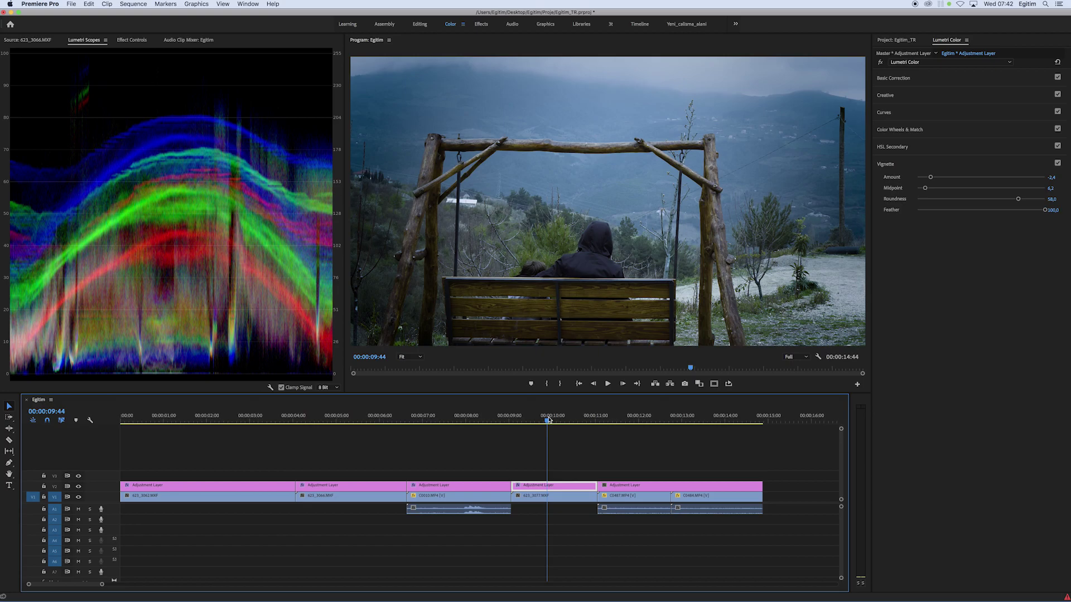
pyautogui.press('space')
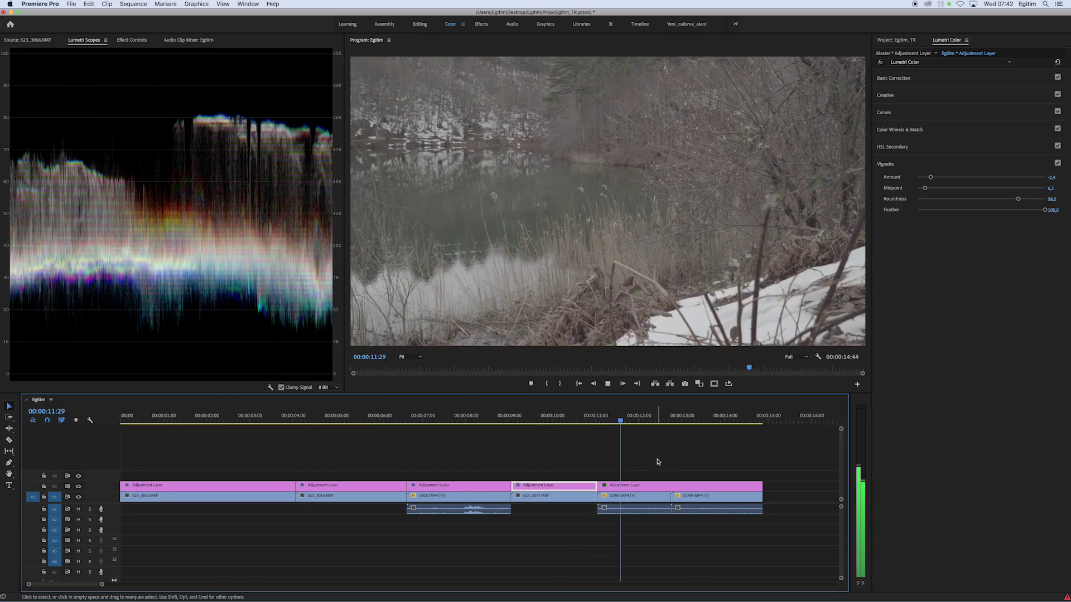
pyautogui.click(626, 420)
pyautogui.click(630, 419)
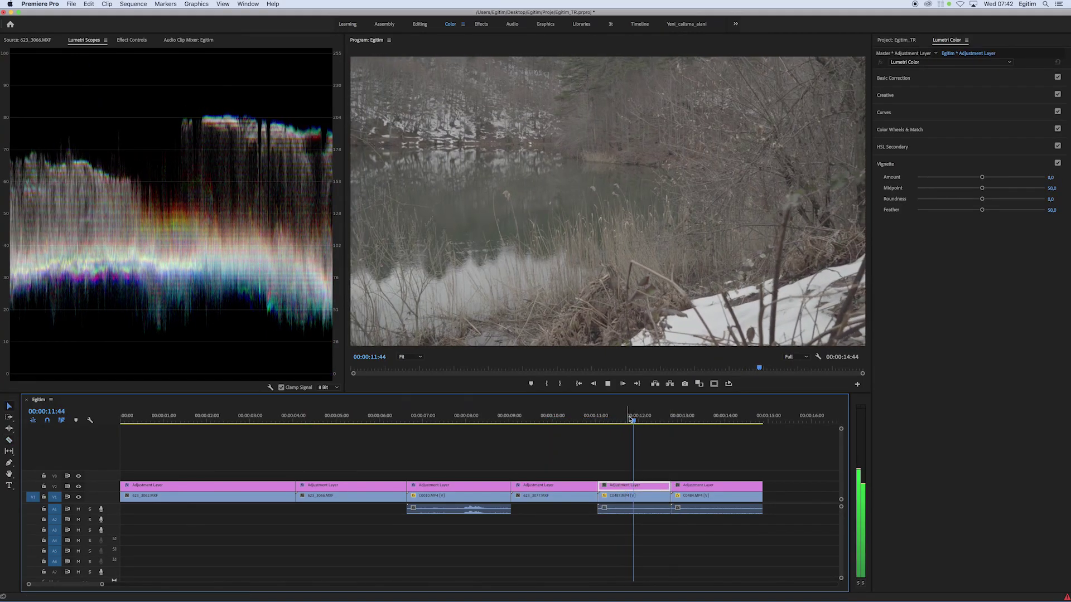
pyautogui.click(622, 420)
pyautogui.press('space')
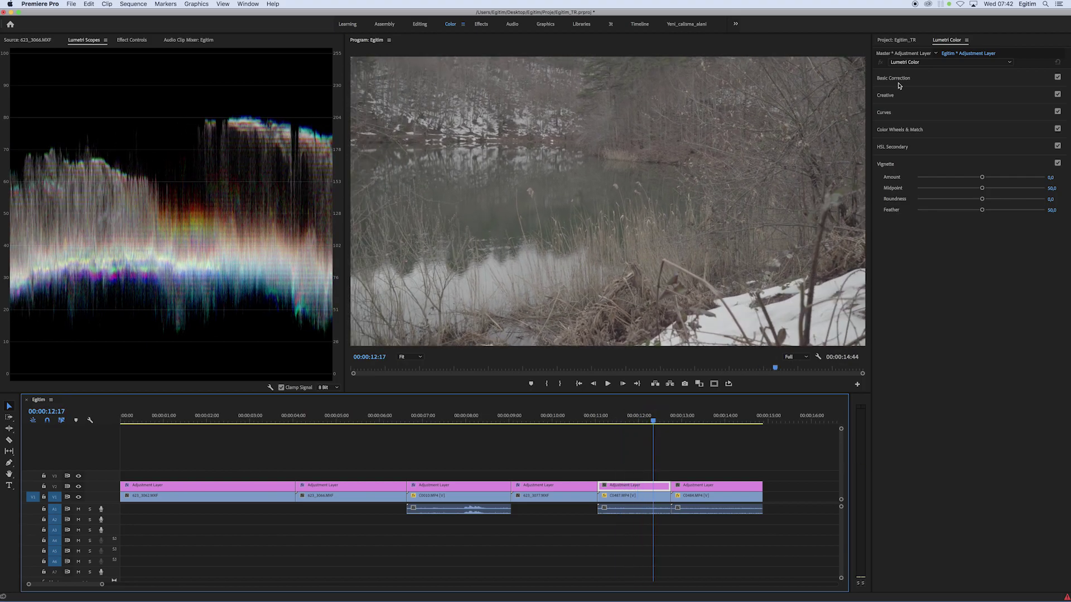
pyautogui.click(888, 111)
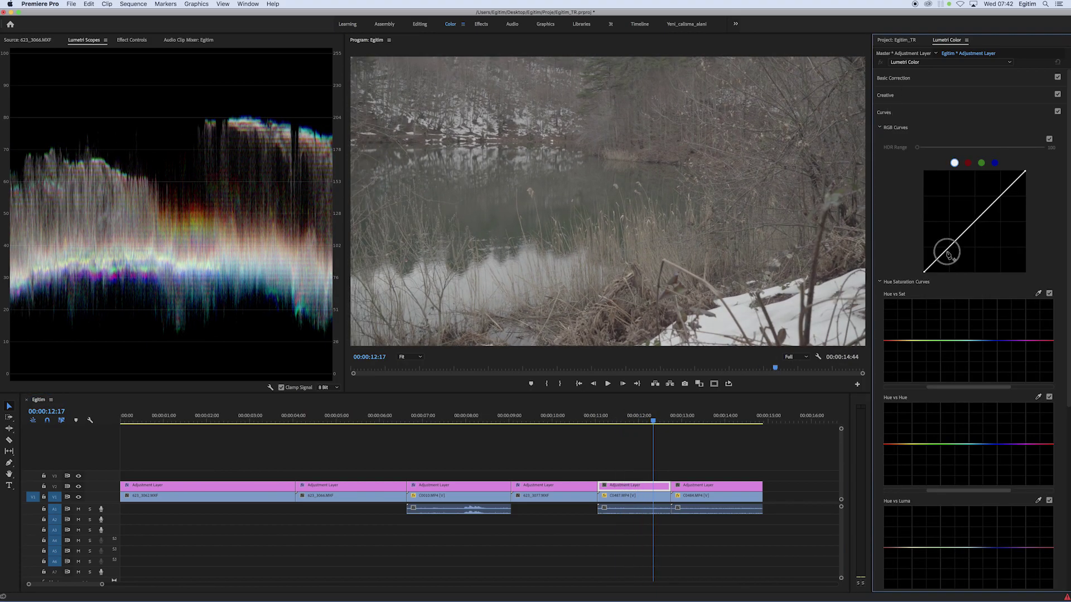
# Give the lake shot an S-shaped RGB curve and warm its Temperature to 20.7.
pyautogui.moveTo(946, 254); pyautogui.dragTo(955, 255)
pyautogui.moveTo(982, 222); pyautogui.dragTo(998, 195)
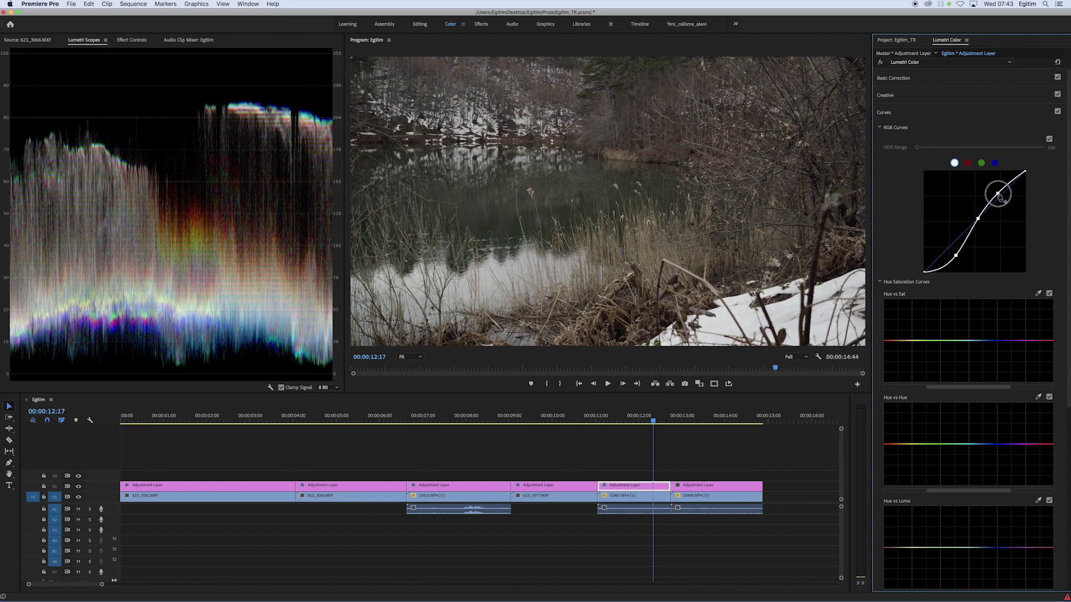
pyautogui.click(915, 79)
pyautogui.moveTo(988, 138); pyautogui.dragTo(998, 139)
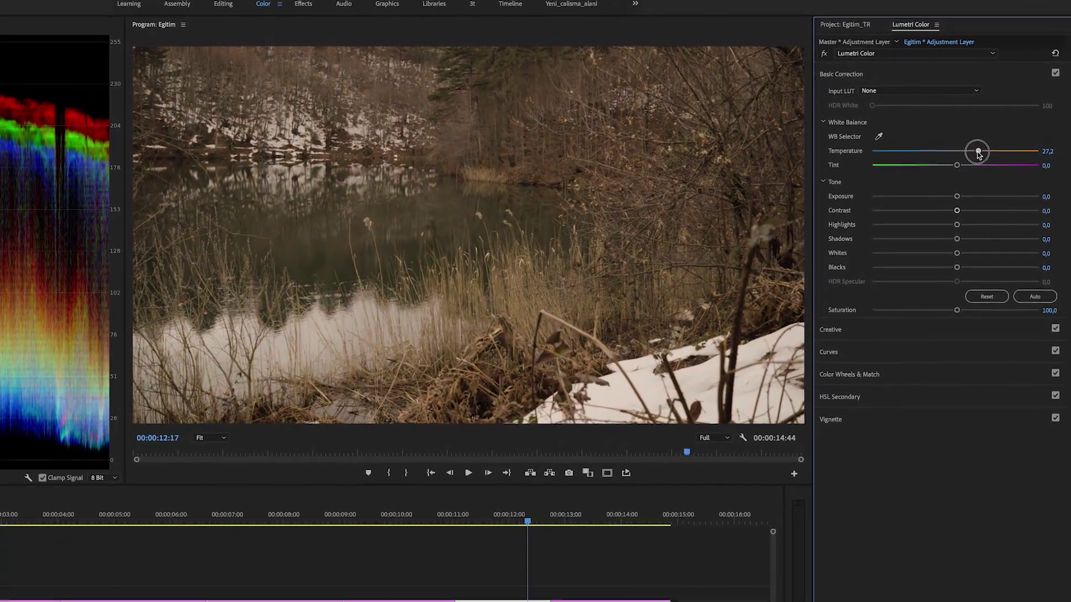
pyautogui.moveTo(979, 155); pyautogui.dragTo(954, 168)
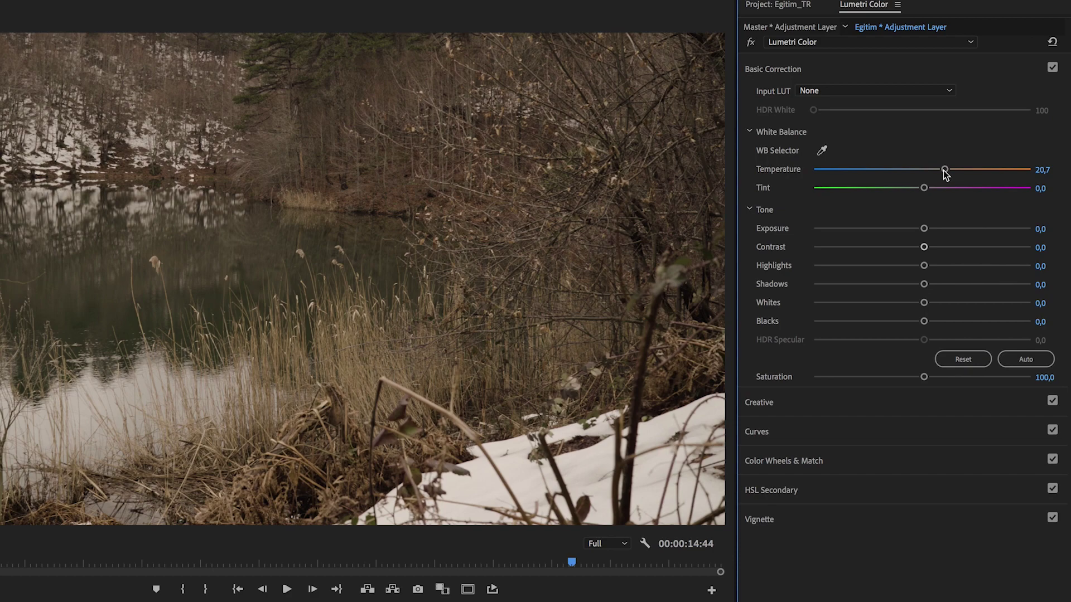
# Set lake shot Saturation 120, Exposure 0.7, Contrast 64.6, Highlights −18.7, Shadows −10.8, then review.
pyautogui.click(1042, 378)
pyautogui.write('120')
pyautogui.press('Return')
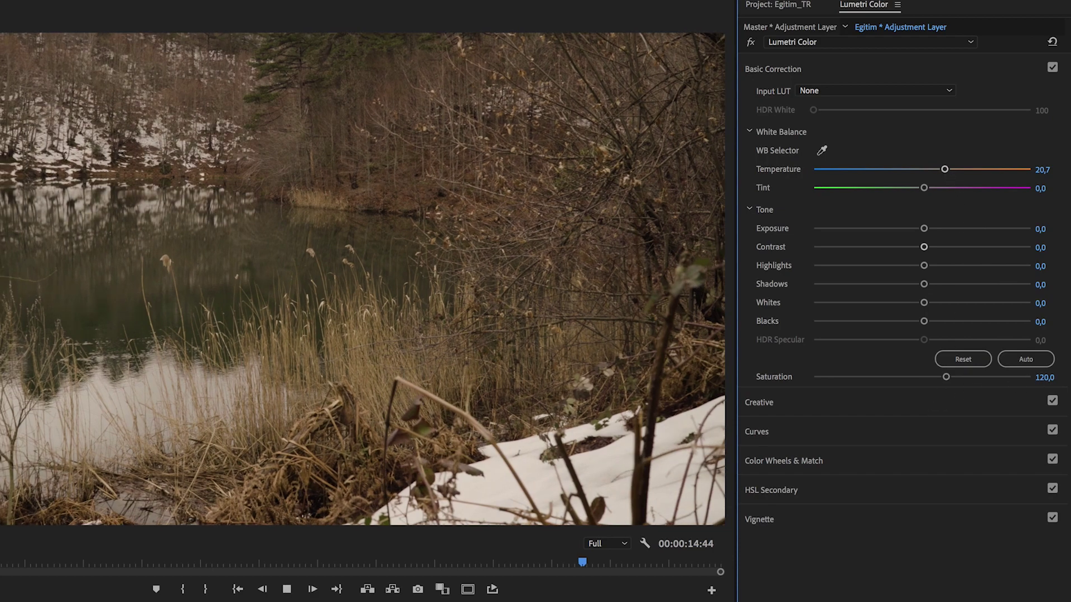
pyautogui.moveTo(923, 285); pyautogui.dragTo(992, 246)
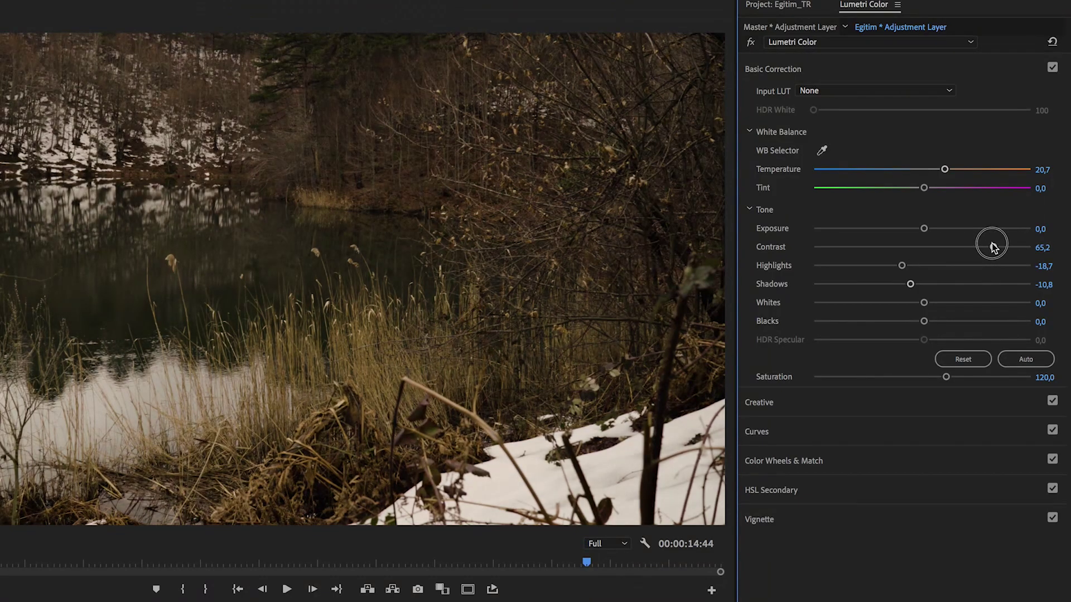
pyautogui.moveTo(924, 229); pyautogui.dragTo(938, 229)
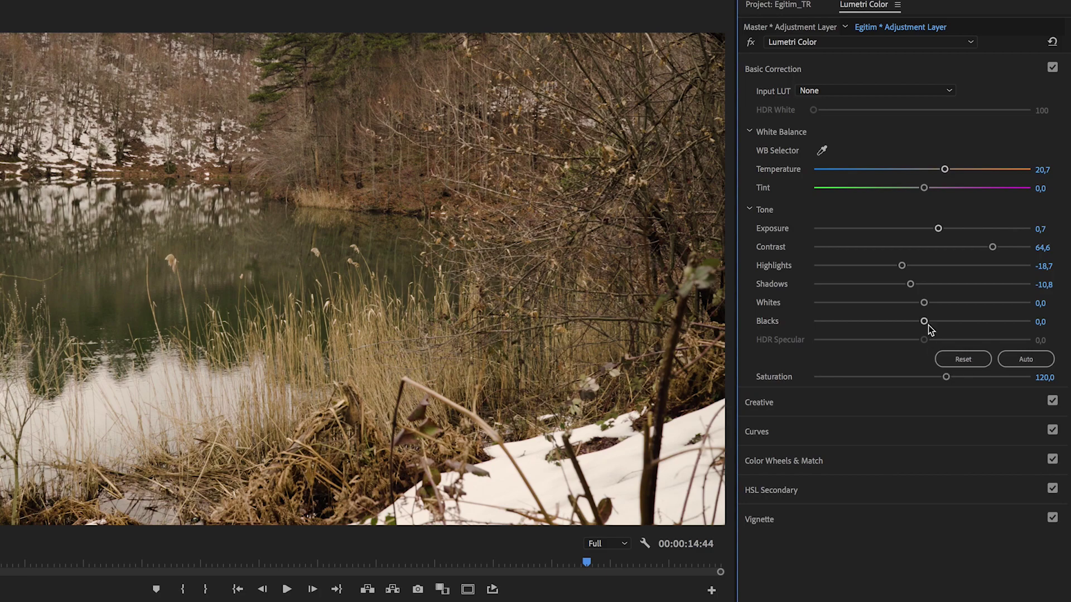
pyautogui.moveTo(924, 321); pyautogui.dragTo(905, 301)
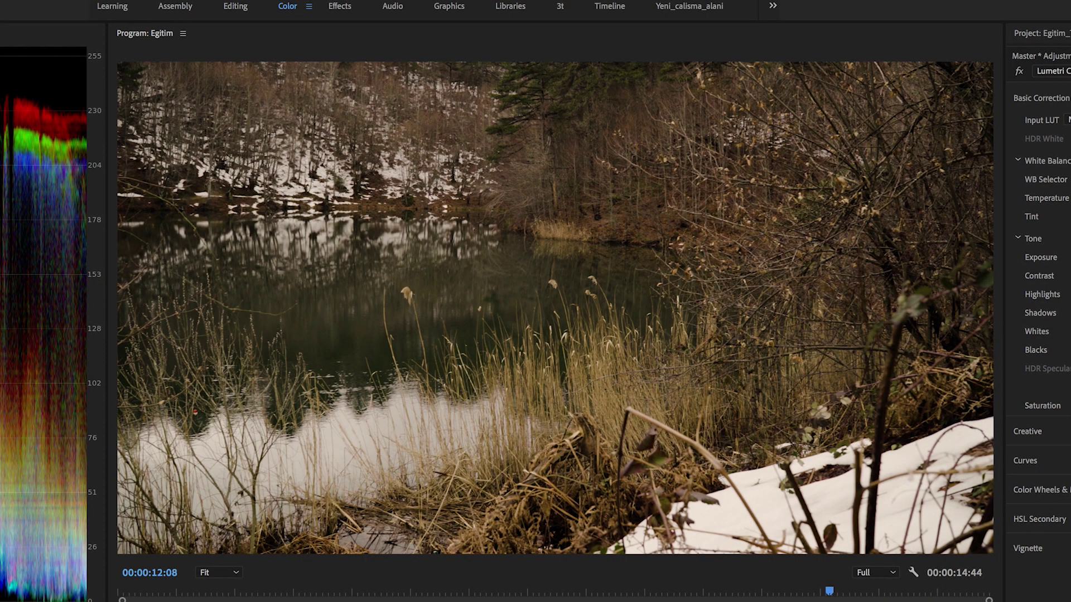
pyautogui.press('space')
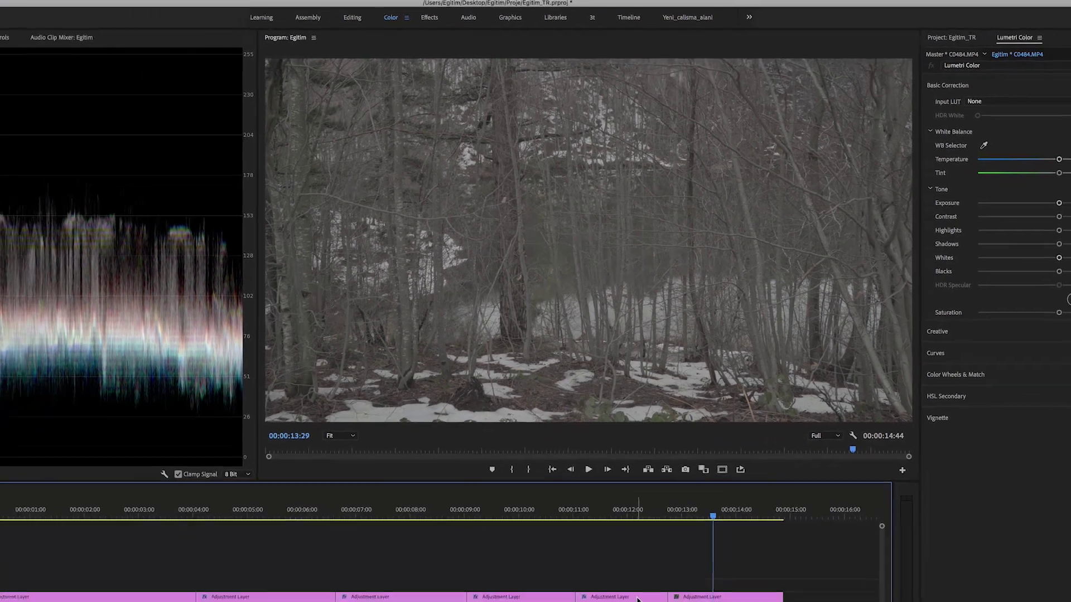
# Delete the last adjustment layer, extend the lake layer to the sequence end, and split it at C0484.
pyautogui.click(687, 597)
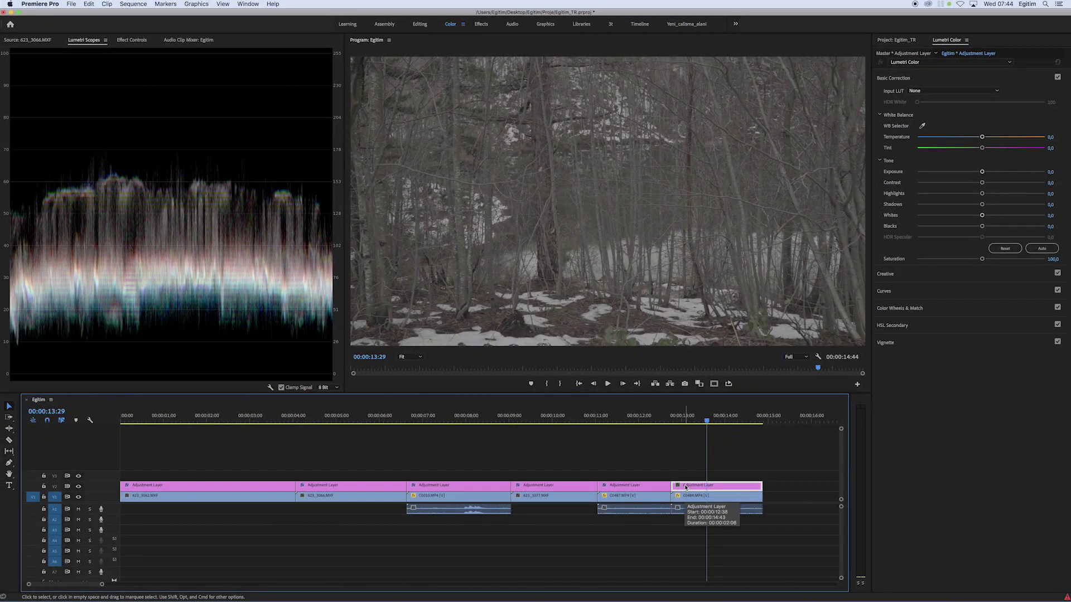
pyautogui.press('Delete')
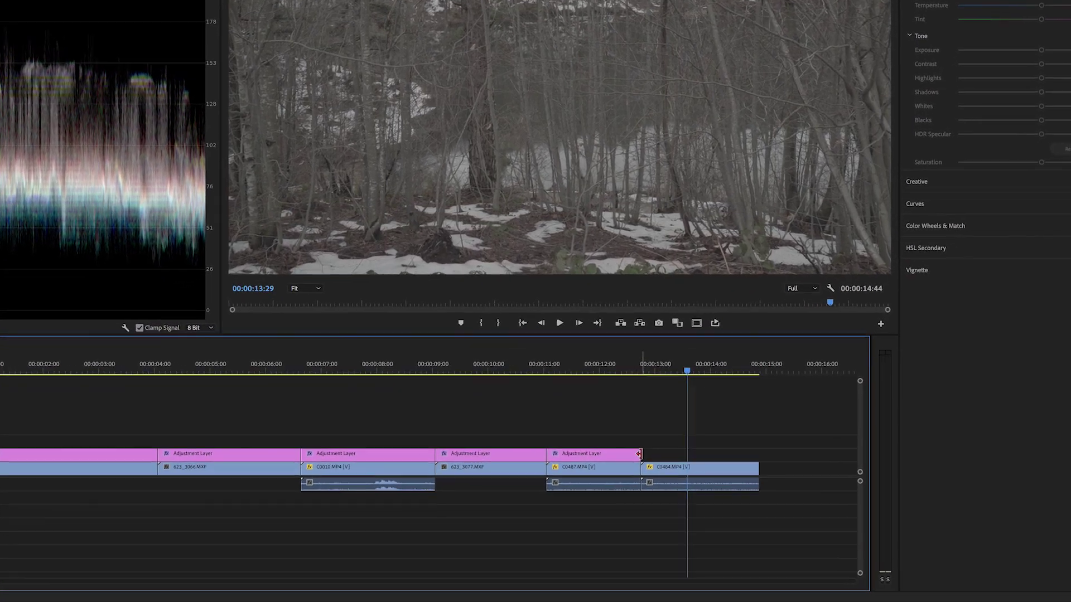
pyautogui.moveTo(670, 485); pyautogui.dragTo(730, 485)
pyautogui.moveTo(696, 403); pyautogui.dragTo(755, 401)
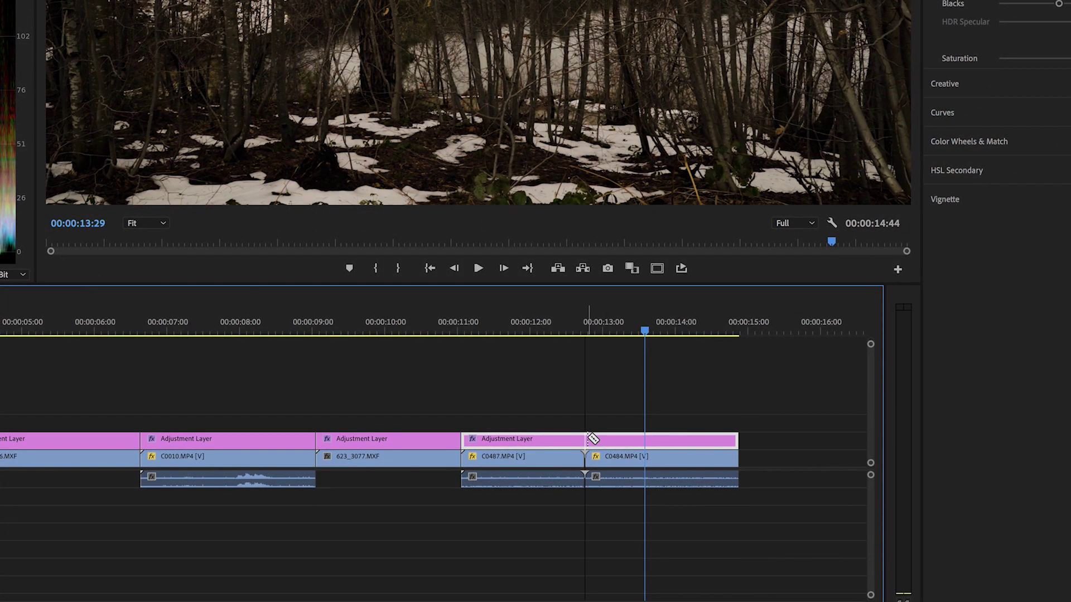
pyautogui.click(591, 440)
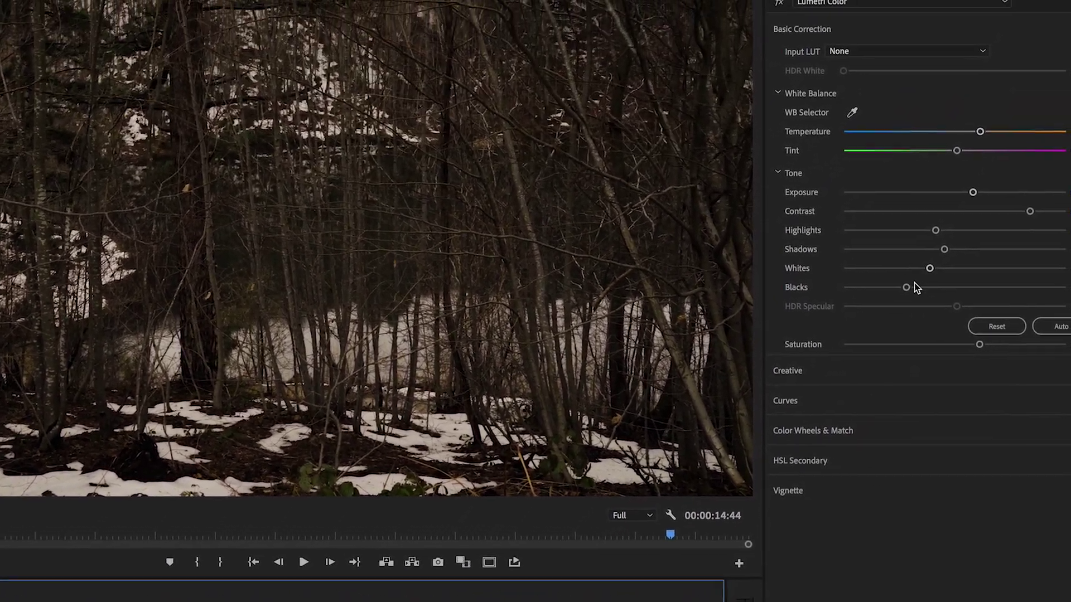
# Grade the forest shot with Blacks −8.2, Shadows 39.7, Exposure 1.0 and Temperature around −28.
pyautogui.moveTo(946, 235); pyautogui.dragTo(986, 237)
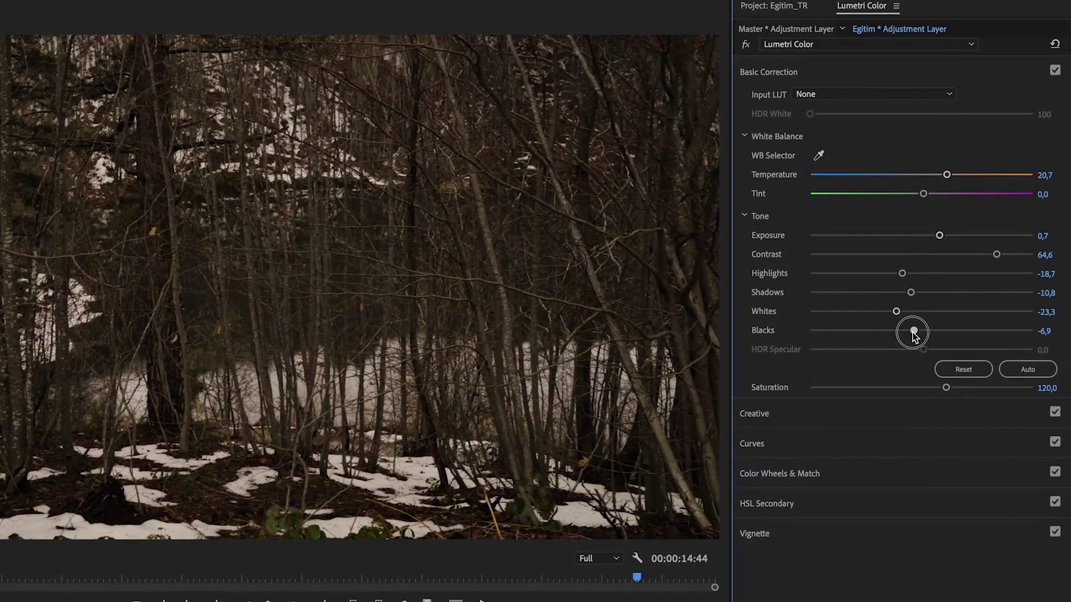
pyautogui.moveTo(911, 292); pyautogui.dragTo(942, 235)
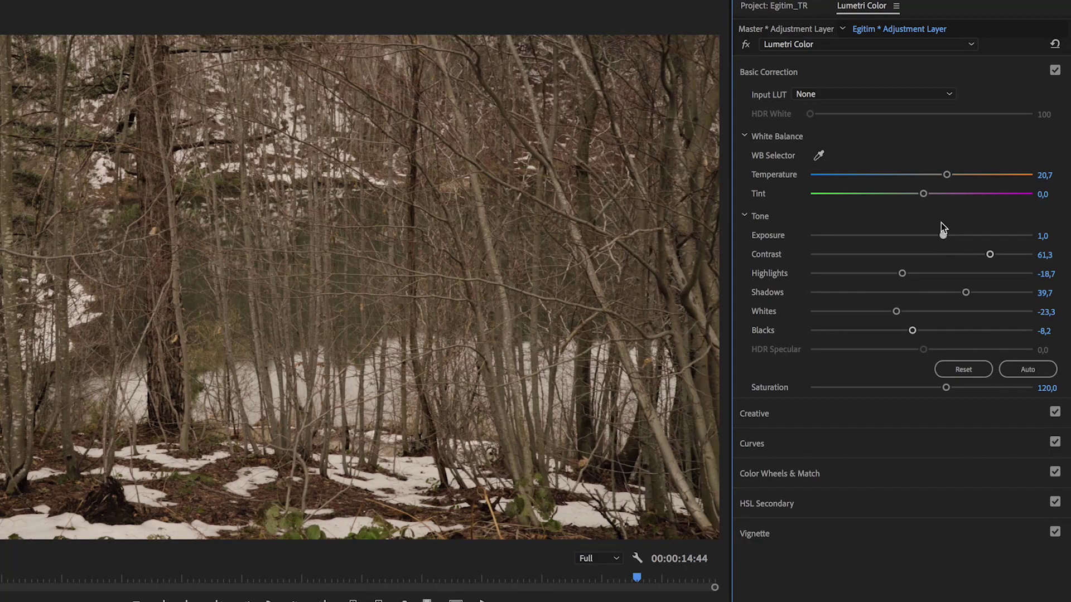
pyautogui.moveTo(947, 175); pyautogui.dragTo(882, 174)
# Give the forest shot an S-shaped RGB curve and a Faded Film value of 43.0.
pyautogui.click(761, 72)
pyautogui.click(759, 132)
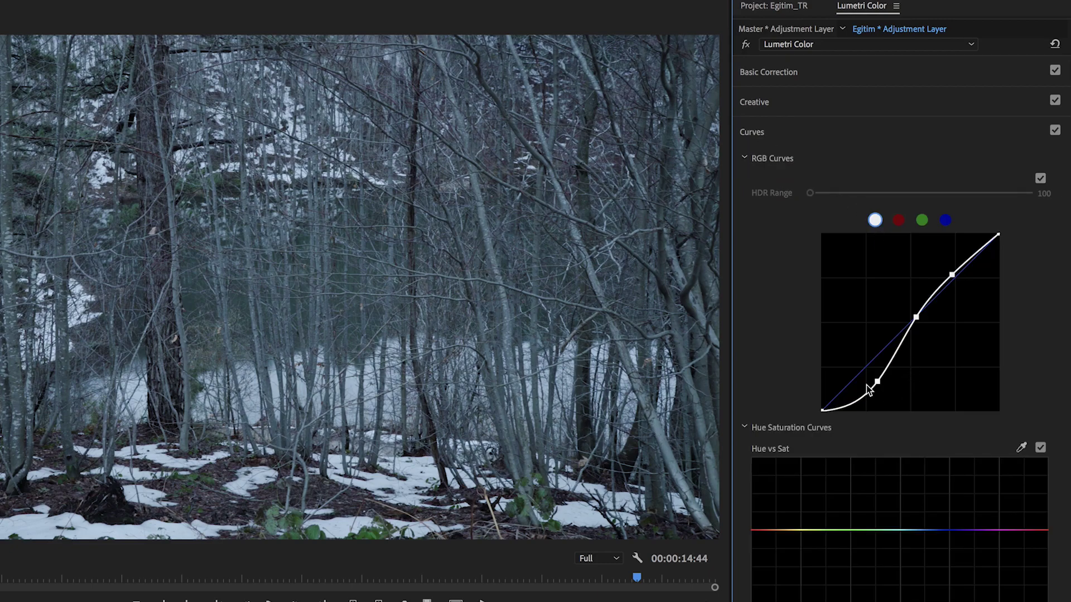
pyautogui.moveTo(879, 382)
pyautogui.mouseDown()
pyautogui.moveTo(859, 372)
pyautogui.moveTo(873, 386)
pyautogui.mouseUp()
pyautogui.moveTo(916, 318); pyautogui.dragTo(902, 322)
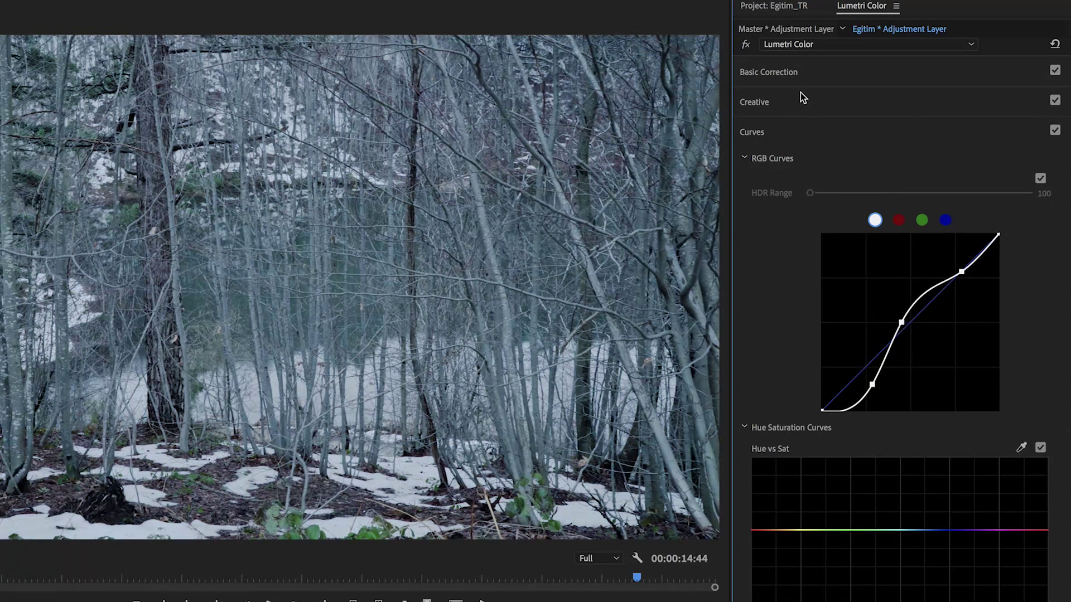
pyautogui.click(779, 104)
pyautogui.moveTo(825, 351); pyautogui.dragTo(906, 344)
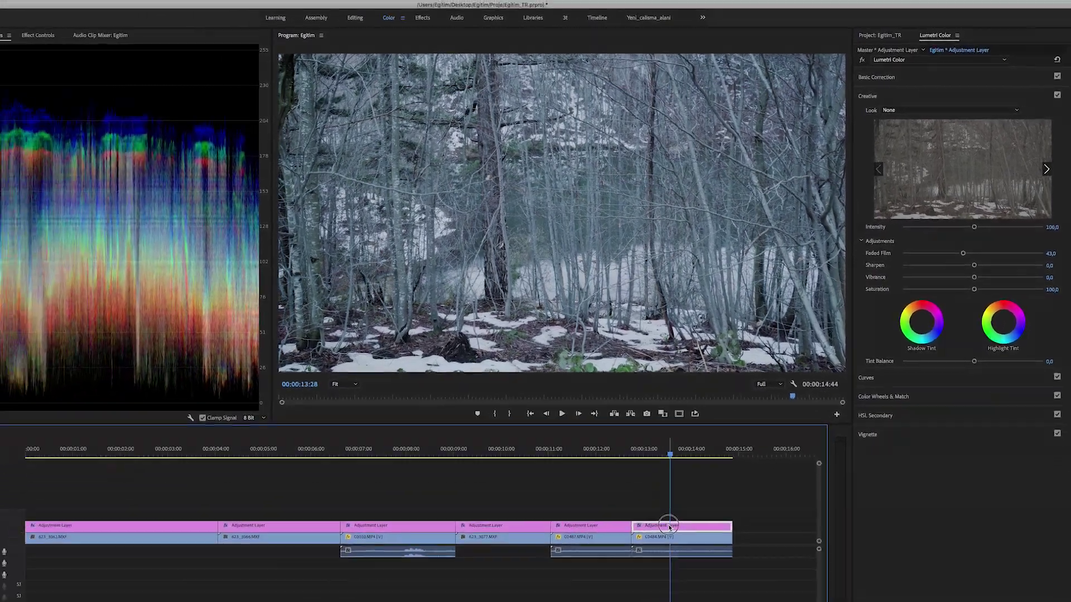
pyautogui.press('shift+super+e')
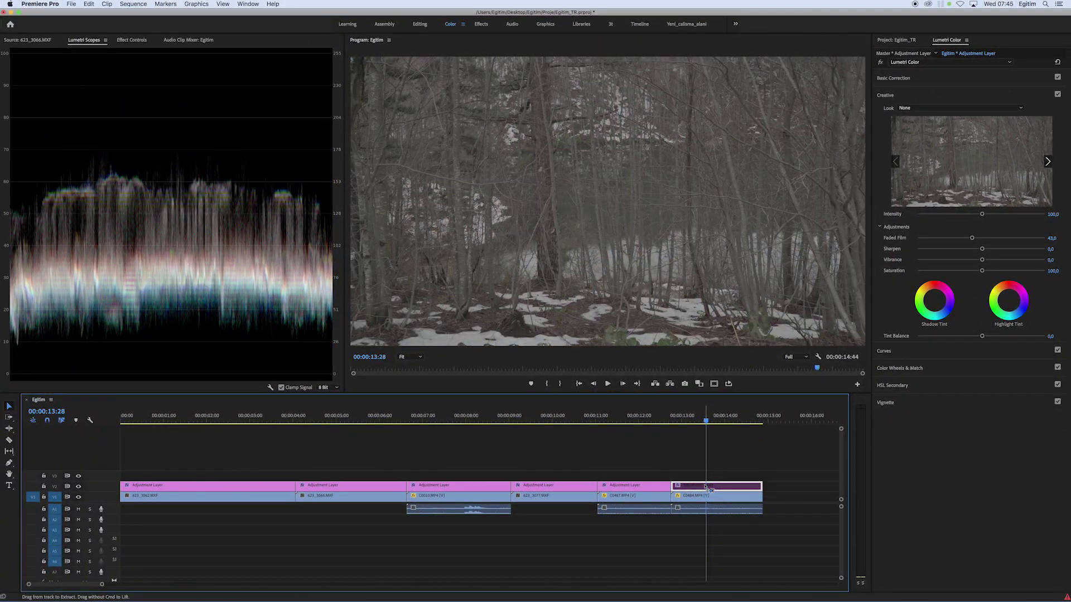
pyautogui.press('shift+super+e')
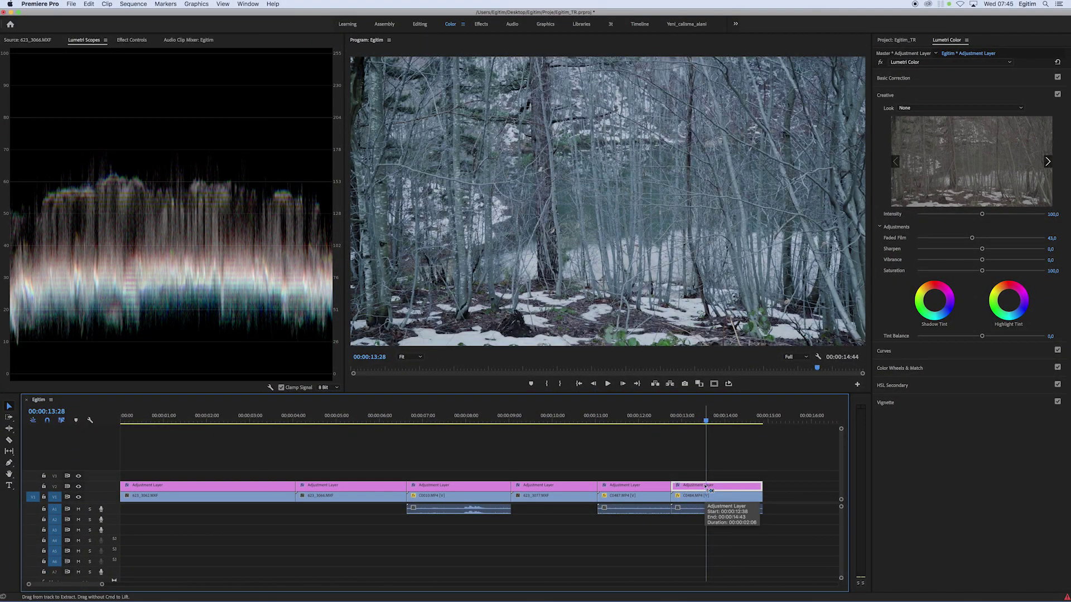
pyautogui.press('shift+super+e')
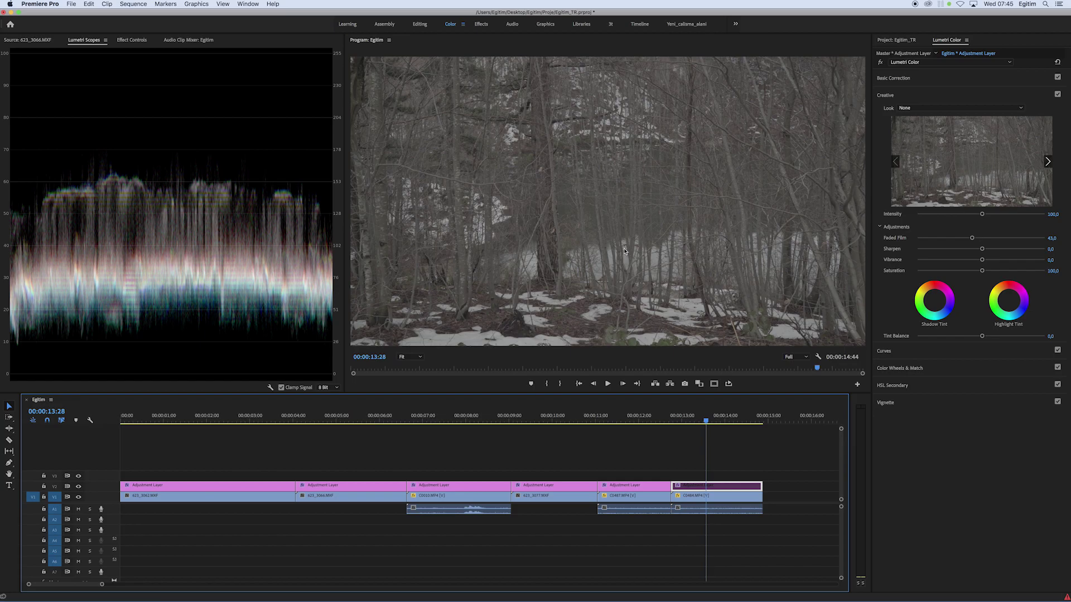
pyautogui.press('shift+super+e')
pyautogui.click(738, 442)
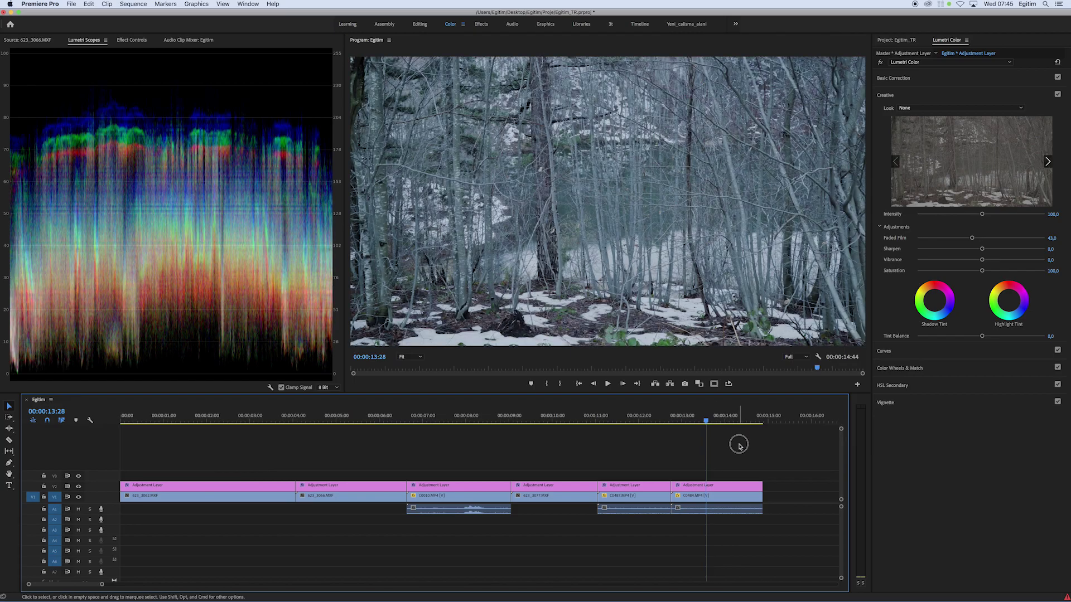
pyautogui.press('\\')
pyautogui.press('Home')
pyautogui.press('space')
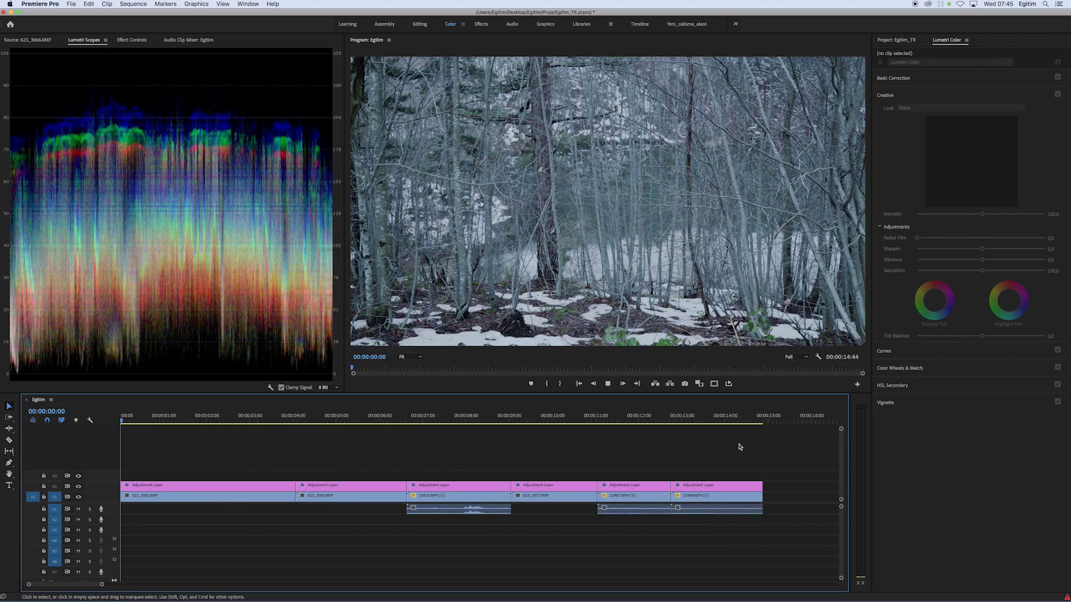
# Review the C0010.MP4 clip and its adjustment layer, then move the playhead to 00:00:09:38.
pyautogui.click(279, 488)
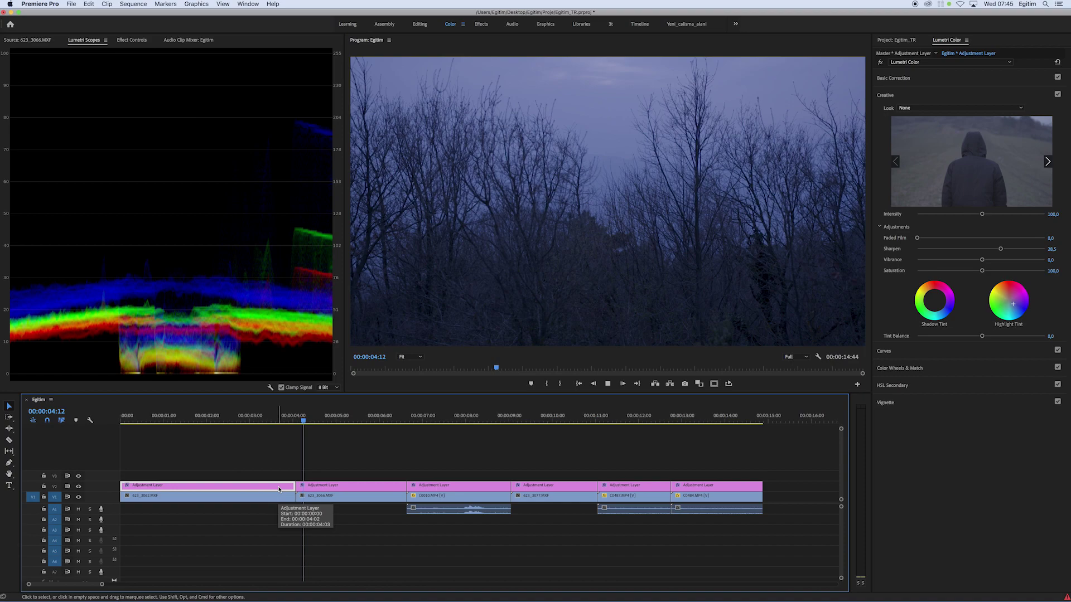
pyautogui.click(395, 464)
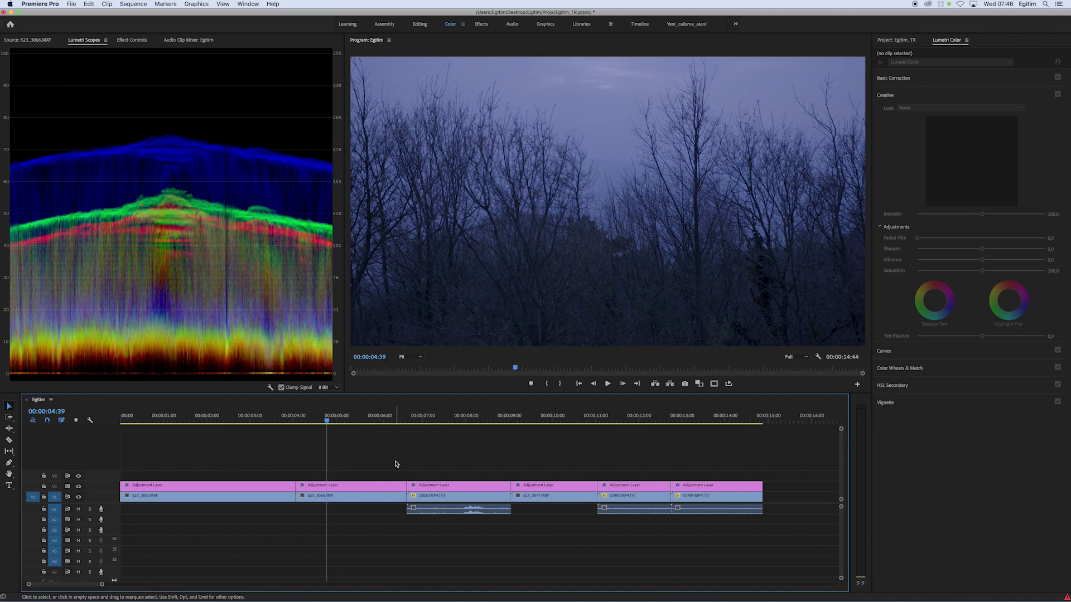
pyautogui.click(440, 422)
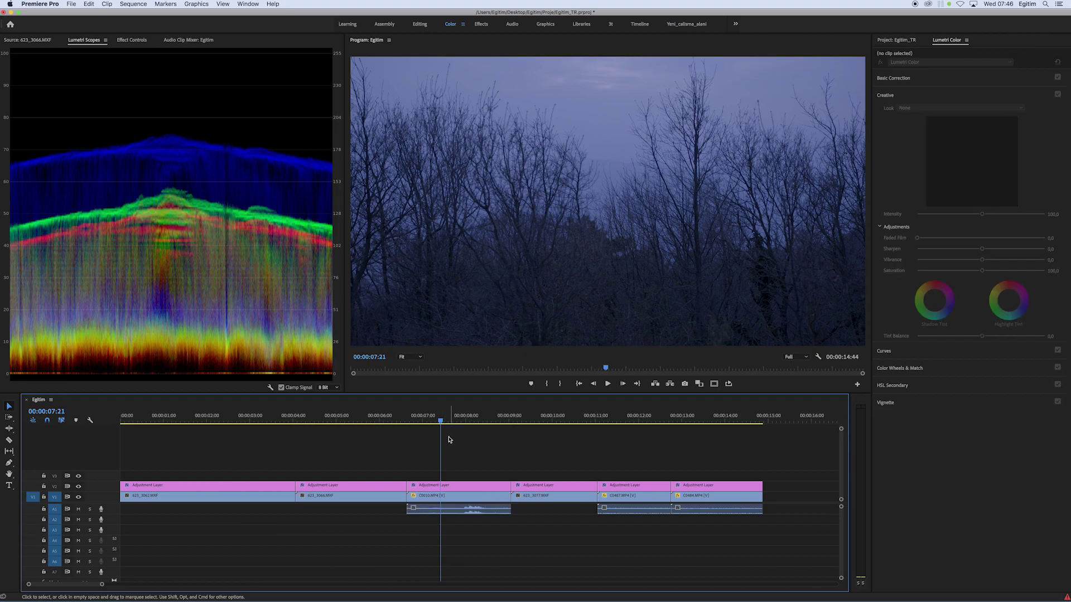
pyautogui.click(460, 420)
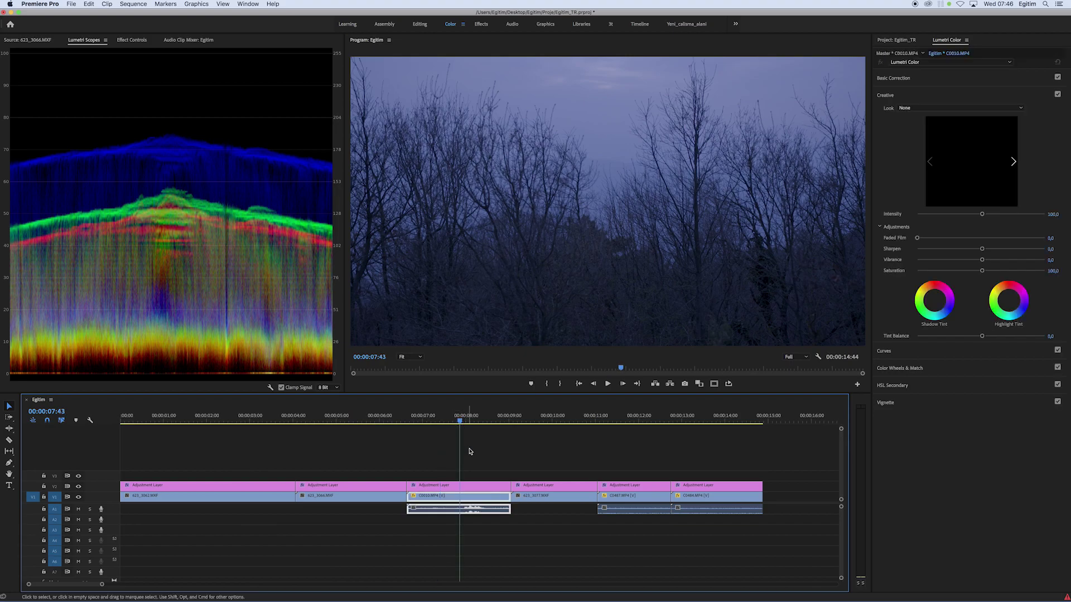
pyautogui.click(453, 485)
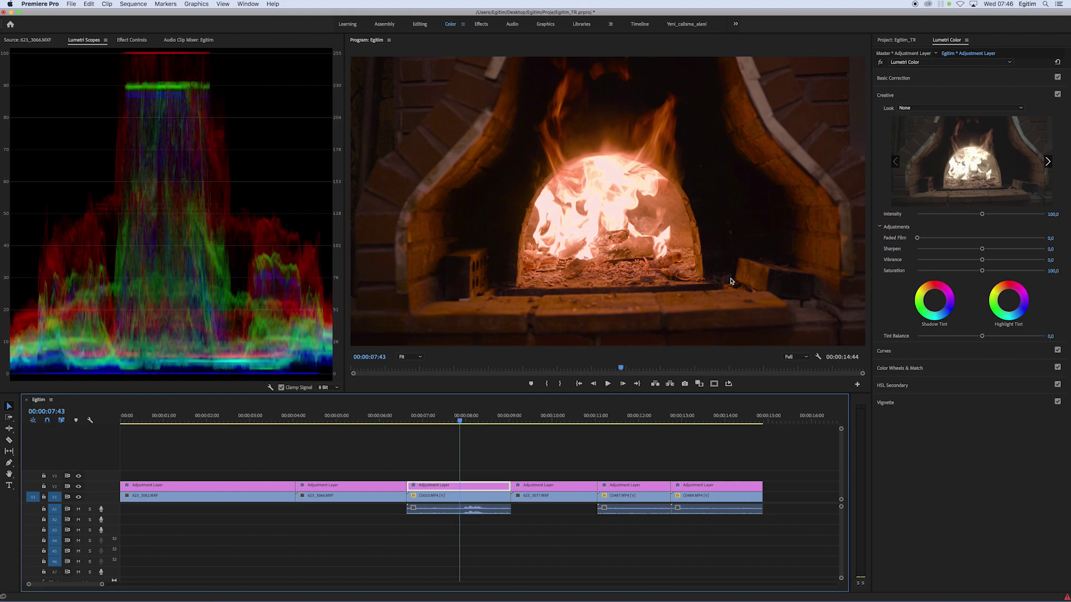
pyautogui.click(784, 262)
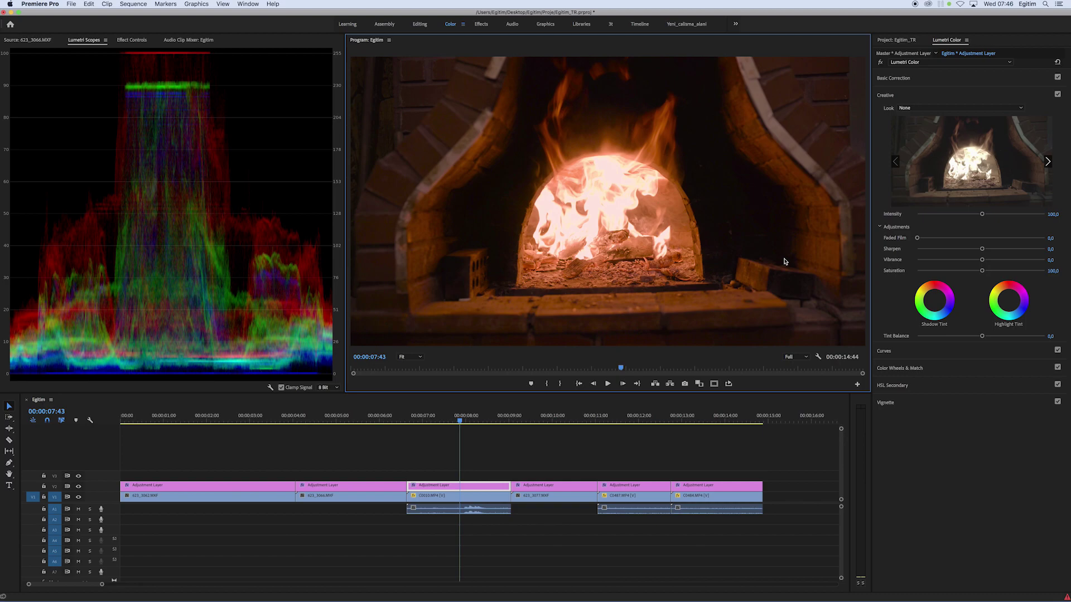
pyautogui.click(542, 417)
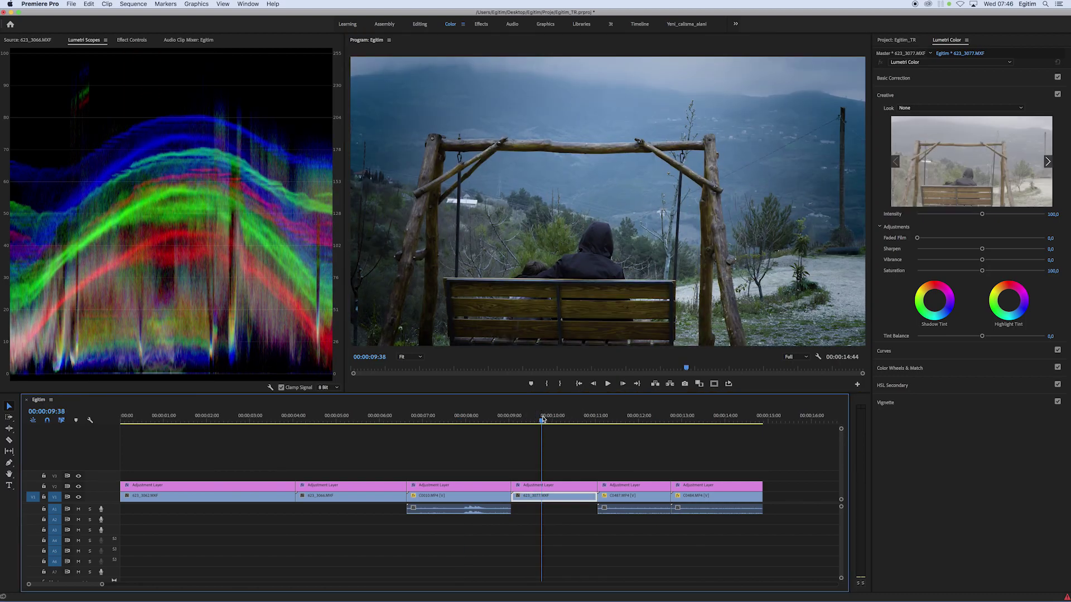
# Remove the adjustment layer above 623_3077.MXF and paste Lumetri Color directly onto the clip.
pyautogui.click(562, 486)
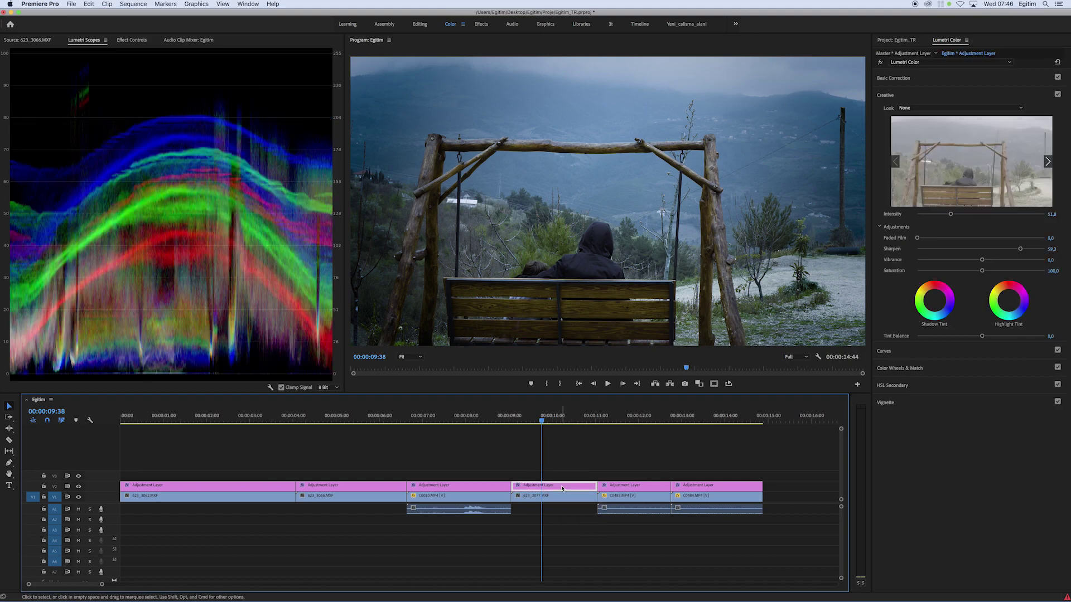
pyautogui.hotkey('shift', '5')
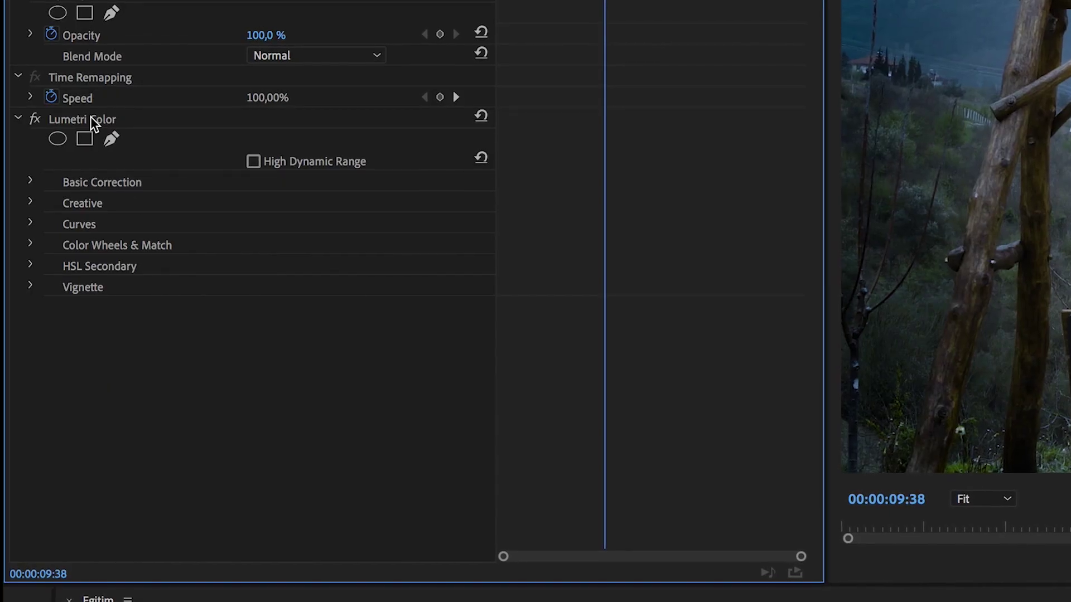
pyautogui.click(37, 199)
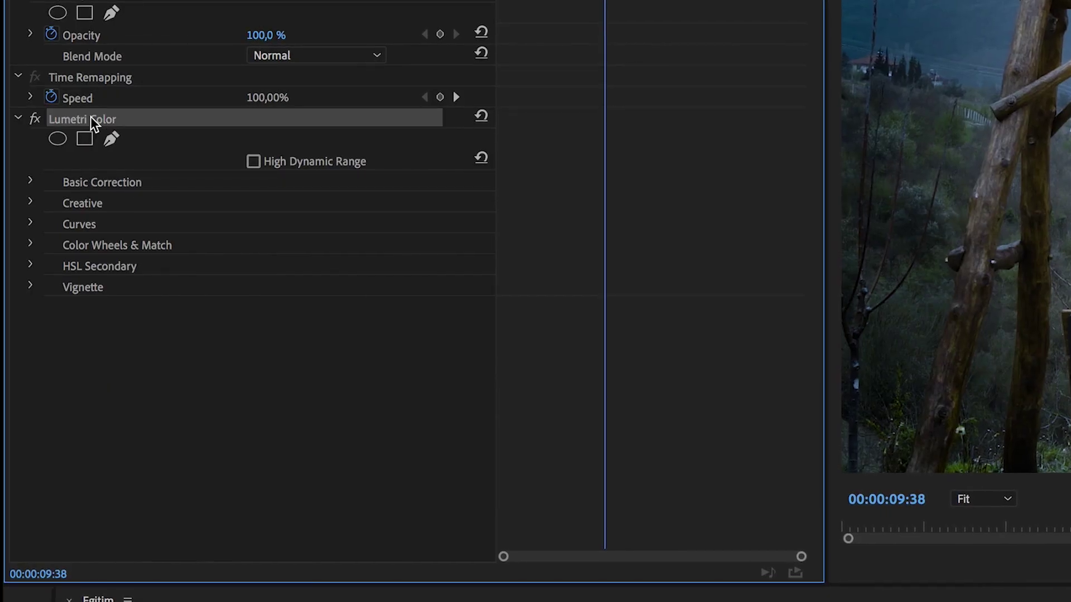
pyautogui.press('Delete')
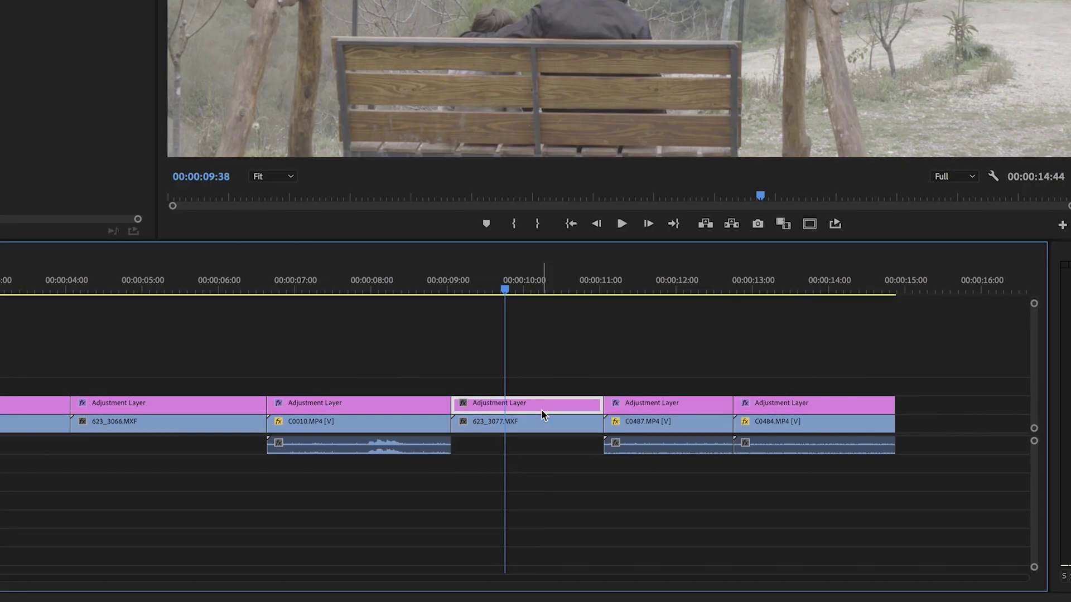
pyautogui.press('Delete')
pyautogui.click(508, 421)
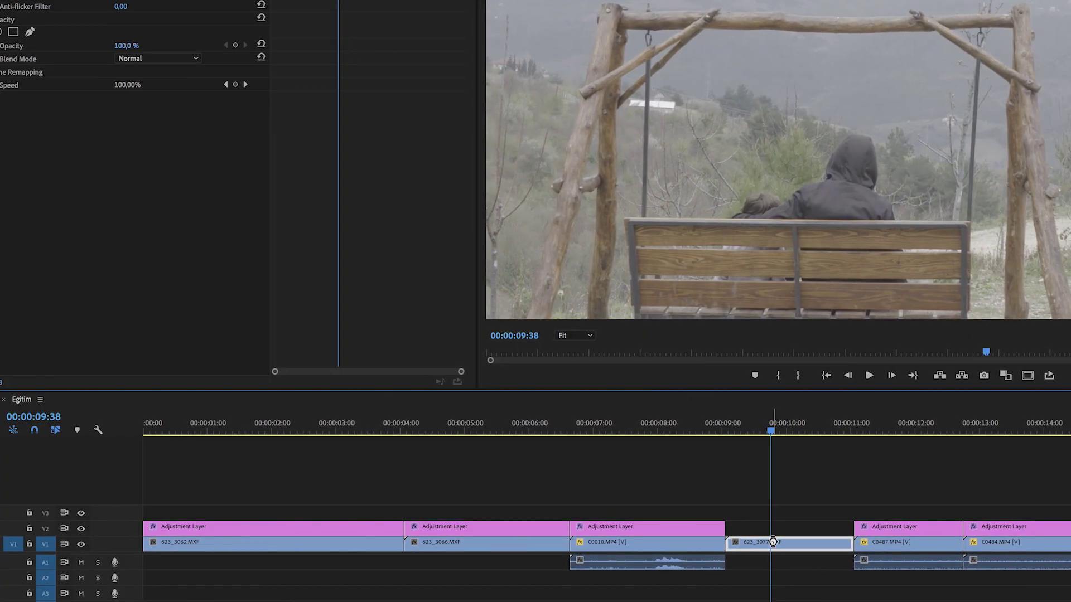
pyautogui.hotkey('ctrl', 'v')
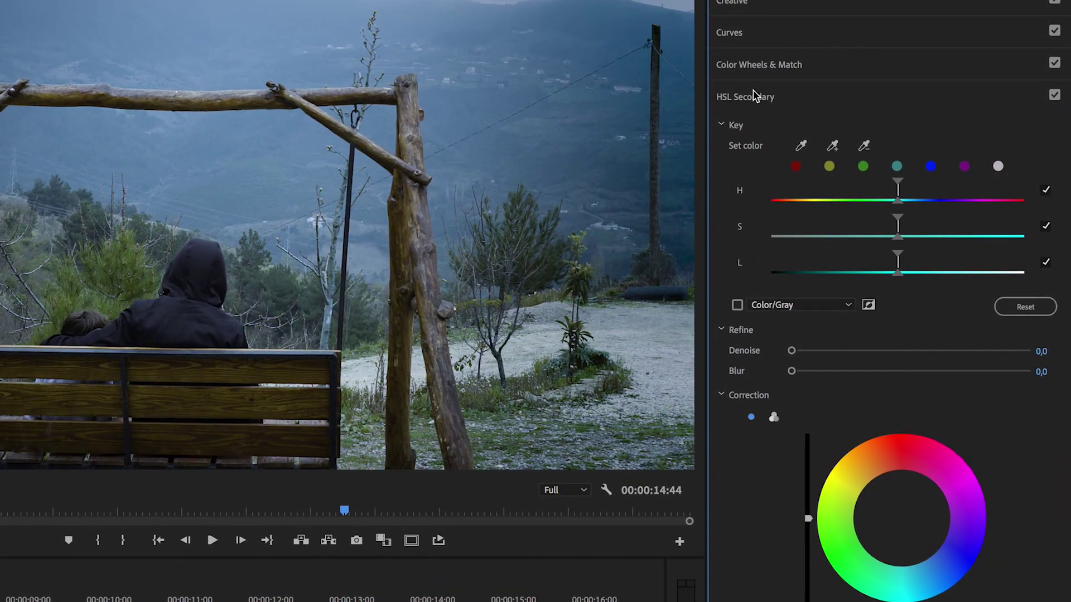
# Expand Lumetri's Color Wheels & Match section for clip 623_3077.MXF.
pyautogui.click(765, 66)
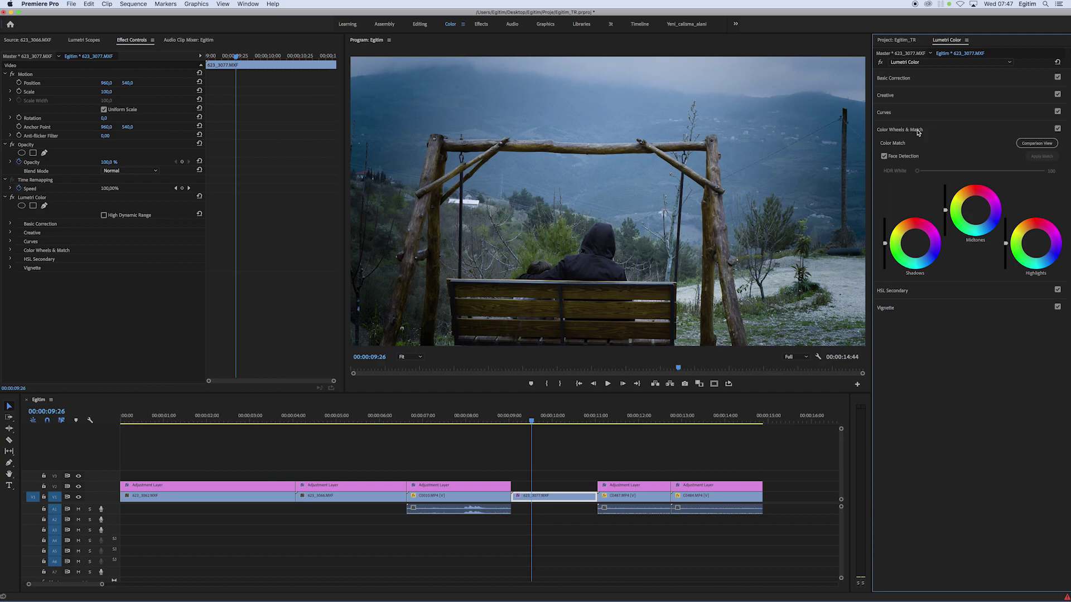
# Copy a V2 adjustment layer onto V3, starting it at 0:00 and stretching its end rightward.
pyautogui.click(580, 441)
pyautogui.moveTo(472, 488); pyautogui.dragTo(473, 476)
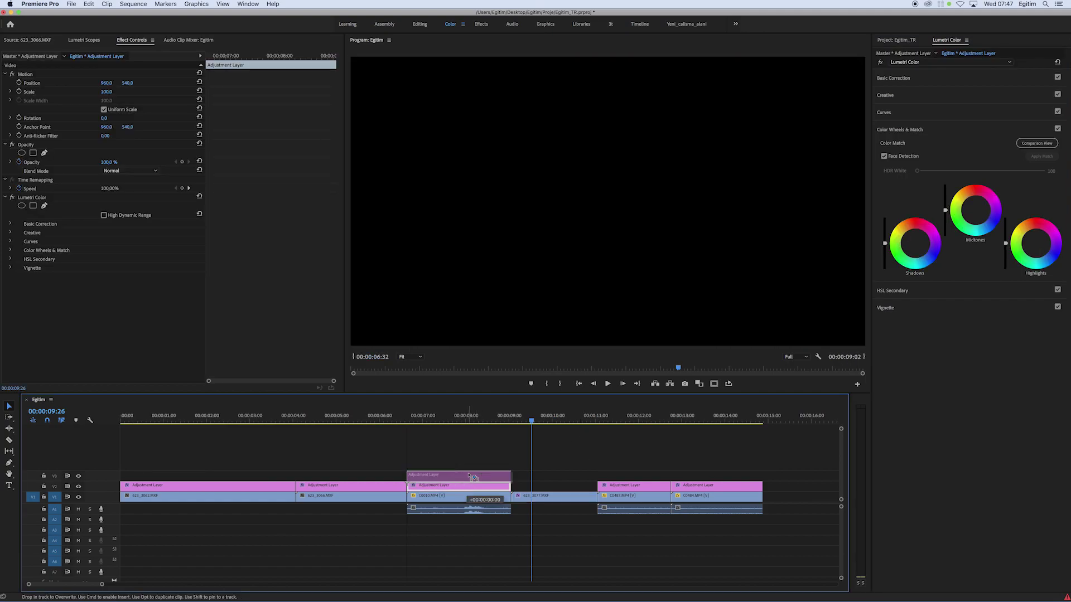
pyautogui.moveTo(408, 476); pyautogui.dragTo(121, 476)
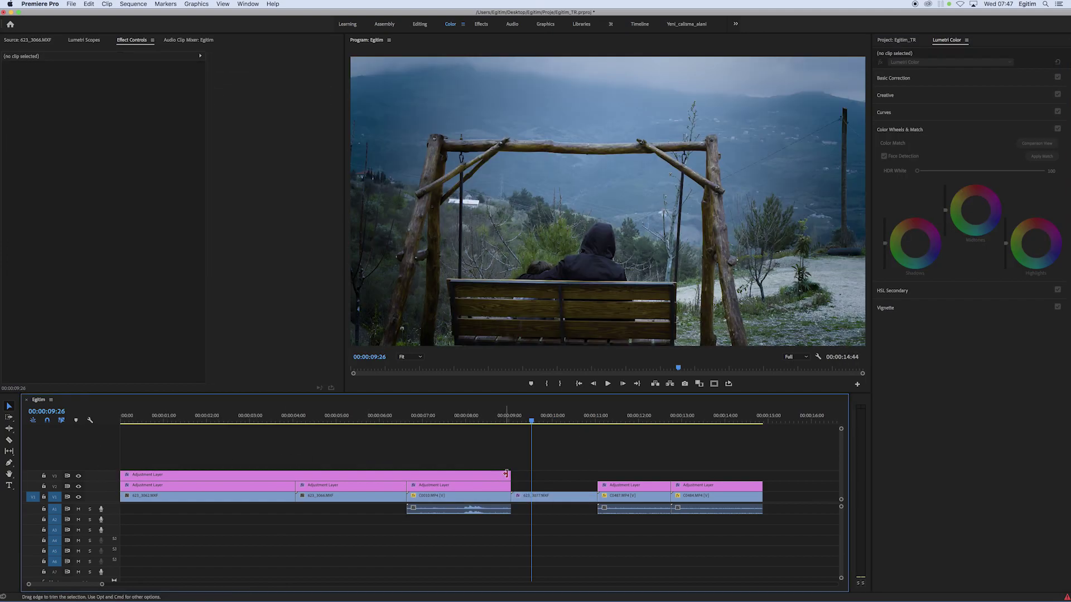
pyautogui.moveTo(510, 476); pyautogui.dragTo(768, 474)
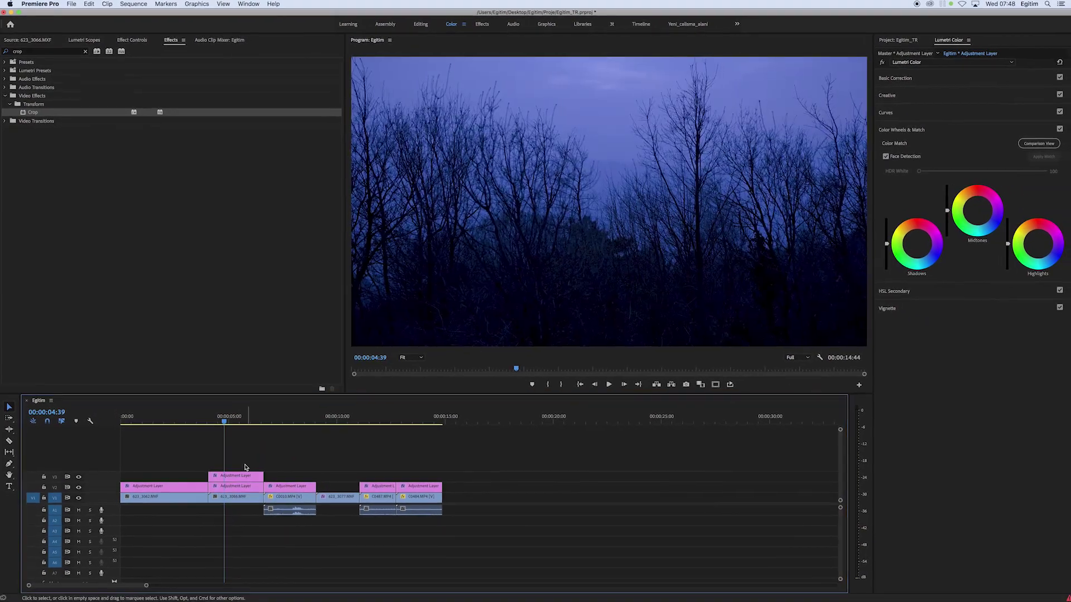
# Extend the V3 adjustment layer across the whole sequence and remove its Lumetri Color.
pyautogui.moveTo(208, 475); pyautogui.dragTo(120, 475)
pyautogui.moveTo(264, 475); pyautogui.dragTo(437, 471)
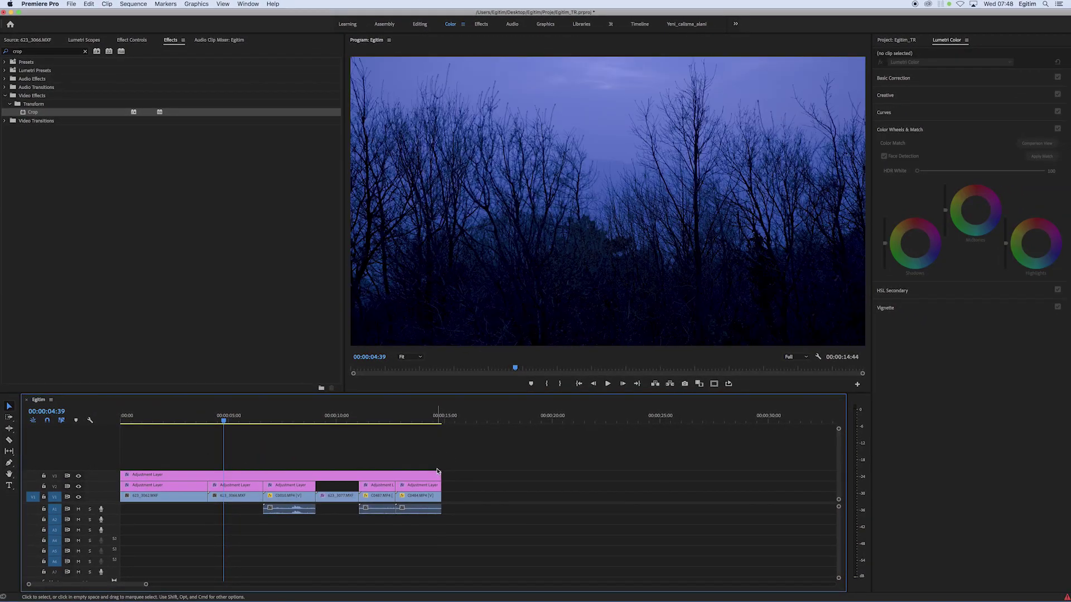
pyautogui.click(403, 475)
pyautogui.hotkey('shift', '5')
pyautogui.click(49, 197)
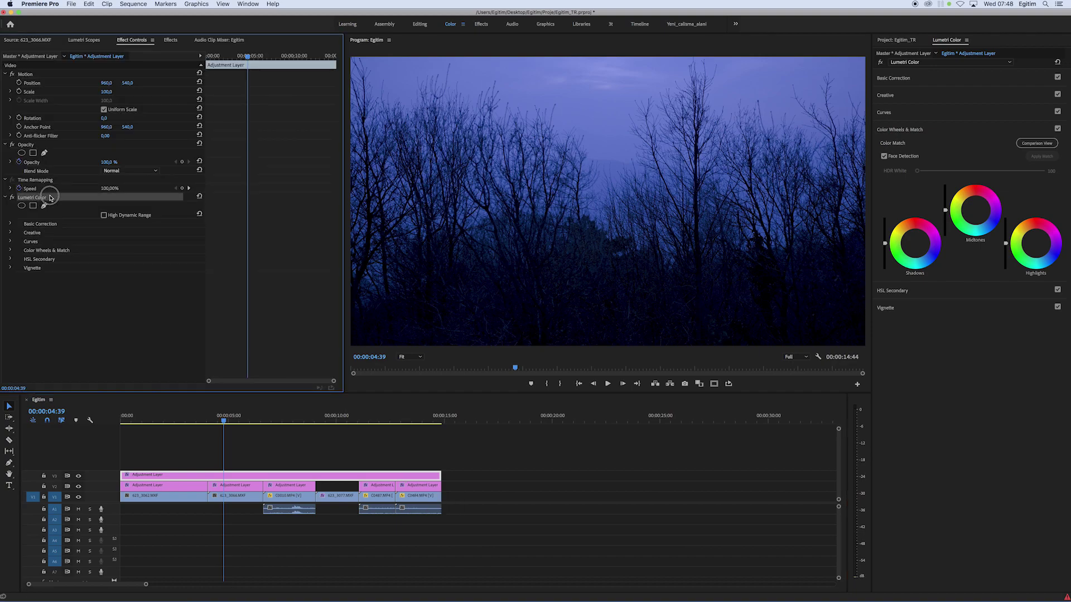
pyautogui.press('Delete')
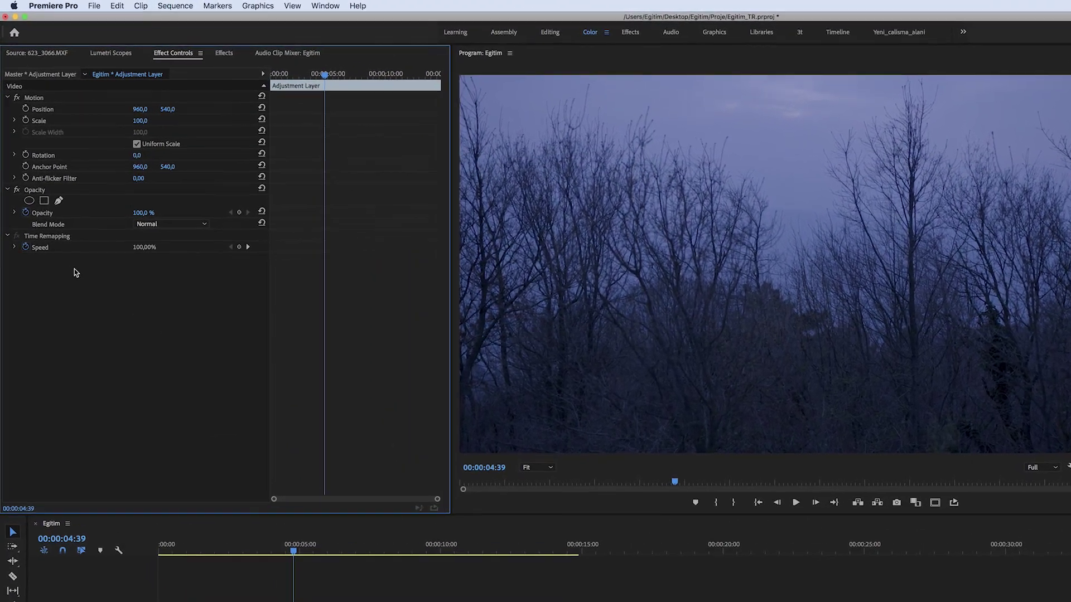
pyautogui.hotkey('shift', '7')
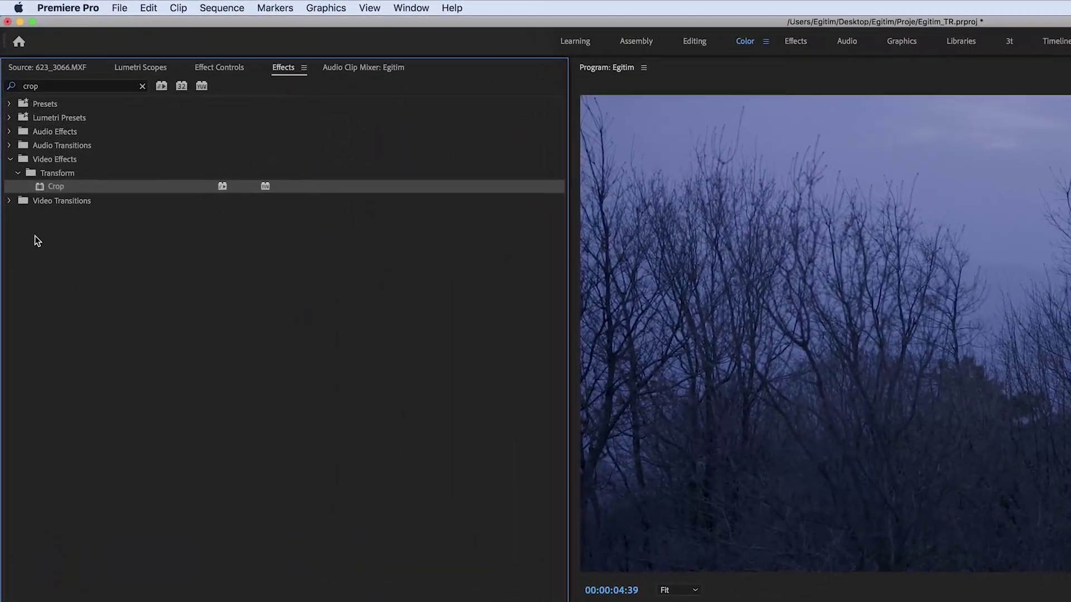
# Apply Crop to the V3 adjustment layer with Top and Bottom set to 10%.
pyautogui.moveTo(56, 190); pyautogui.dragTo(436, 601)
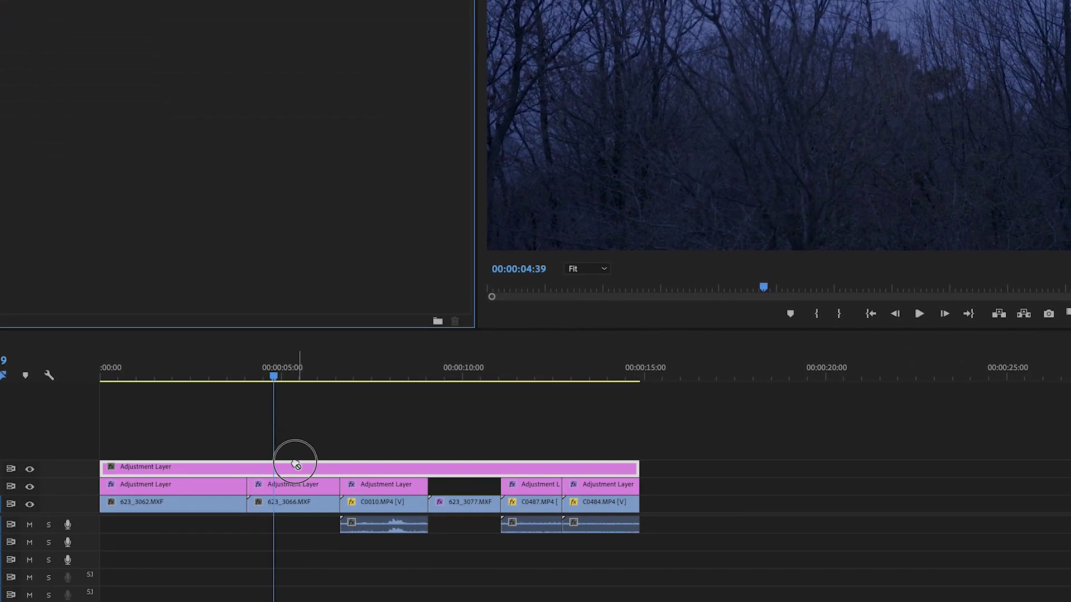
pyautogui.moveTo(295, 465); pyautogui.dragTo(285, 470)
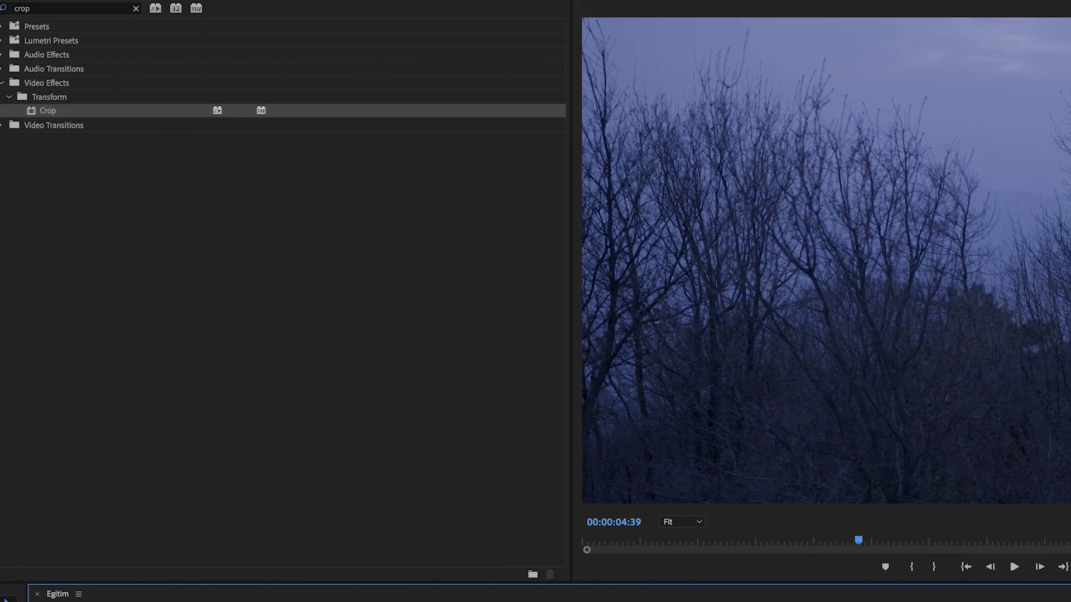
pyautogui.hotkey('shift', '5')
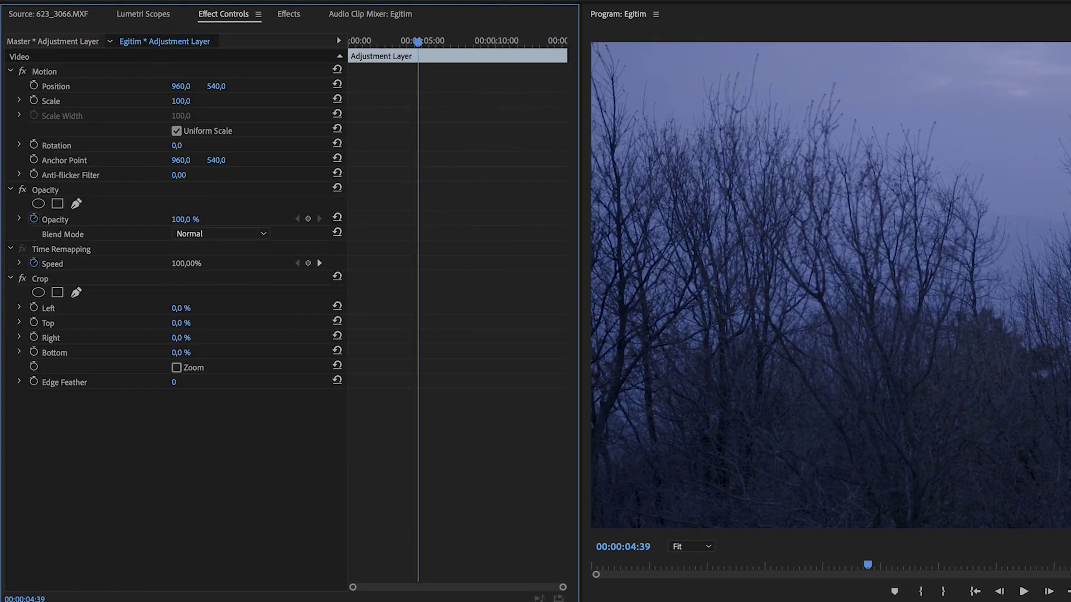
pyautogui.click(115, 143)
pyautogui.write('10')
pyautogui.press('Return')
pyautogui.write('10')
pyautogui.press('Return')
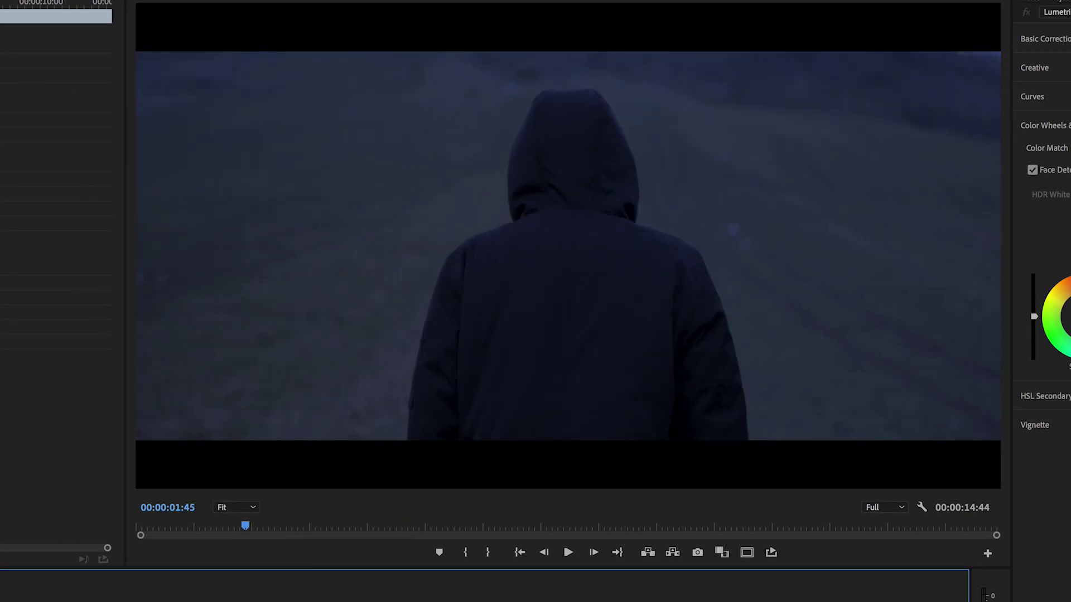
# Play the sequence to review the letterboxed, graded shots.
pyautogui.press('space')
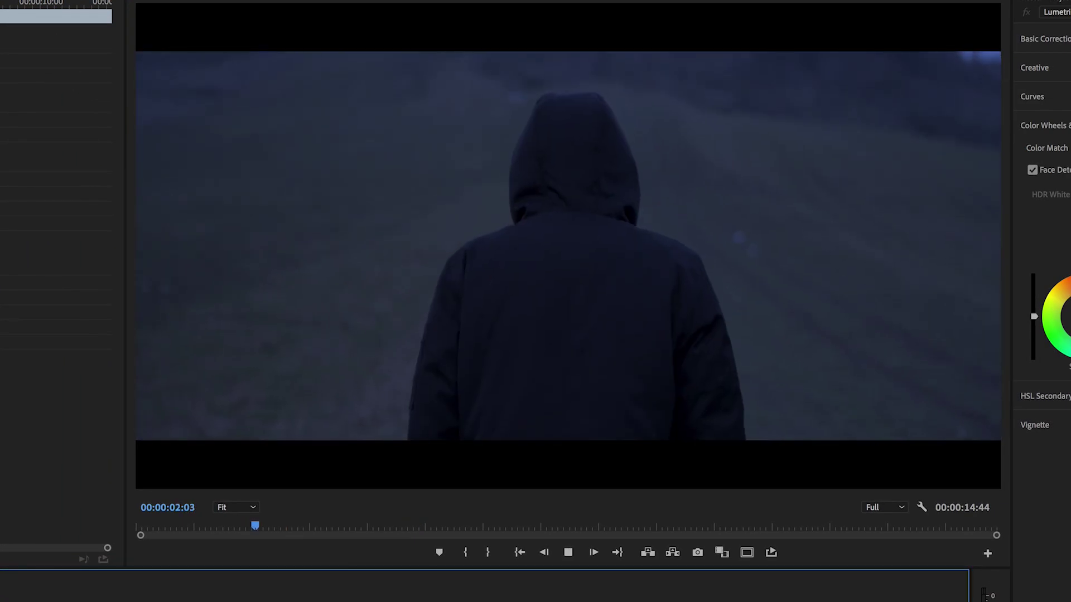